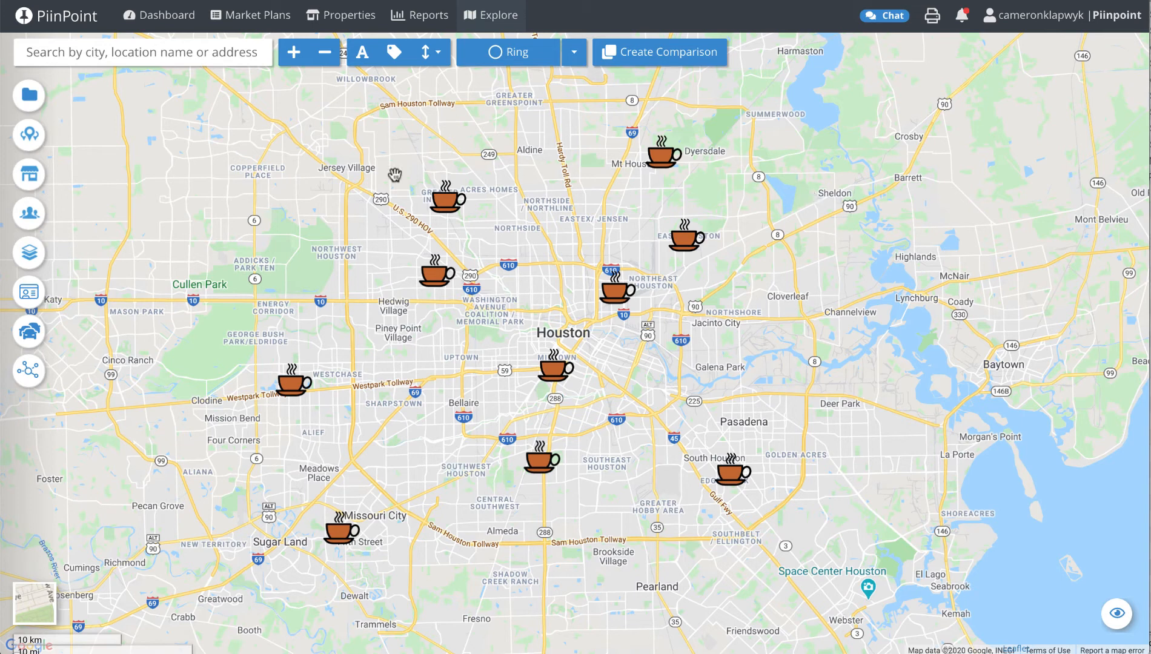
Open the attribute table of the Houston Cafe Opportunities layer and bring up its smart layer settings.
{"action": "left_click", "coordinate": [37, 255]}
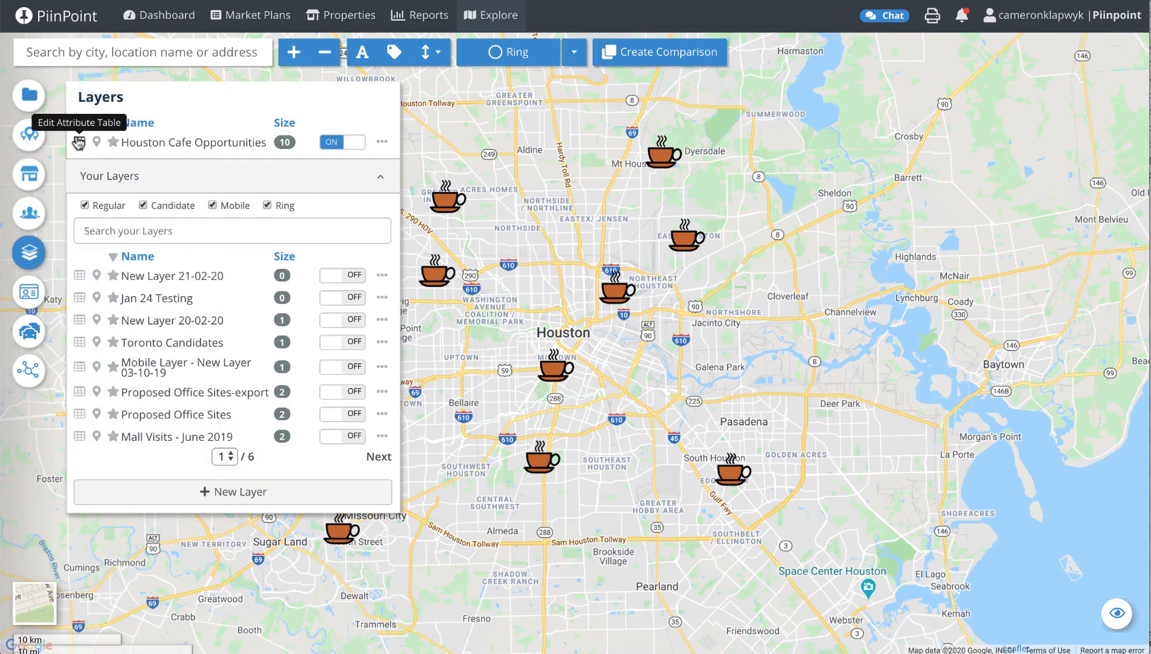
{"action": "left_click", "coordinate": [78, 143]}
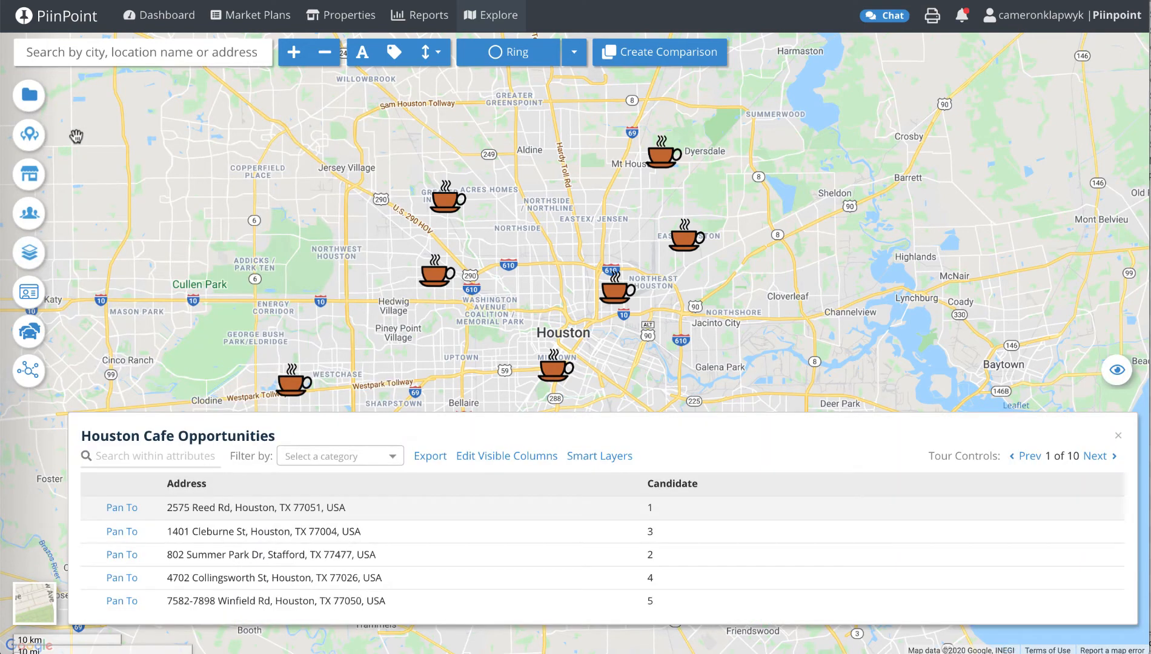
{"action": "left_click", "coordinate": [624, 458]}
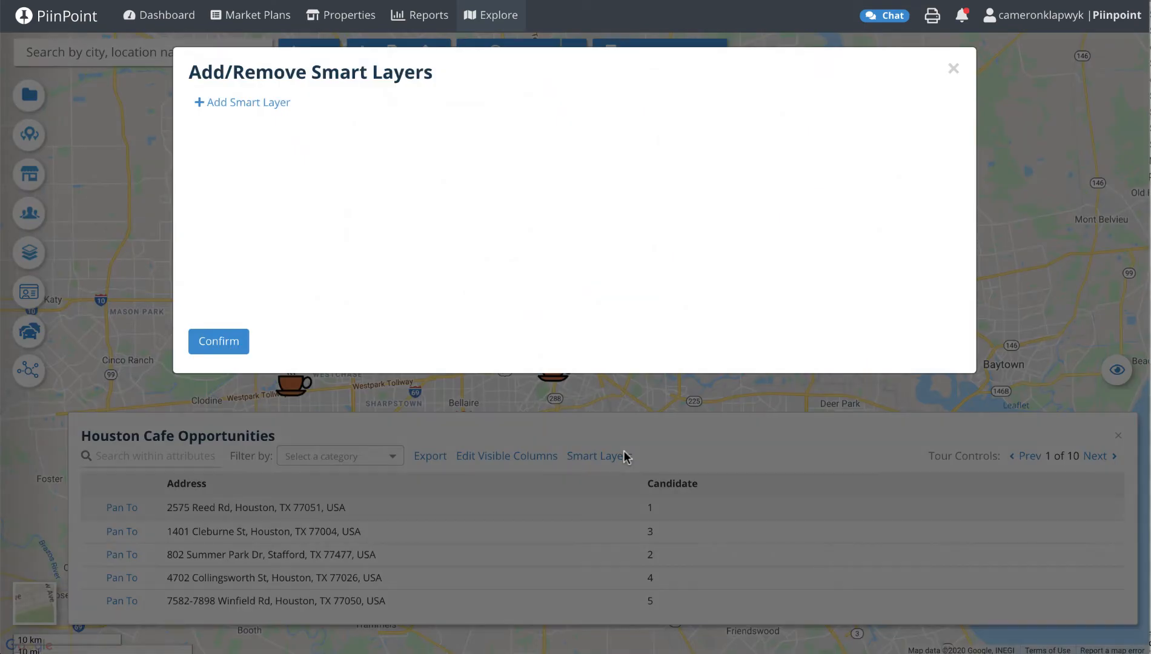
Add a demographic smart layer that uses the Daytime Population variable.
{"action": "left_click", "coordinate": [250, 104]}
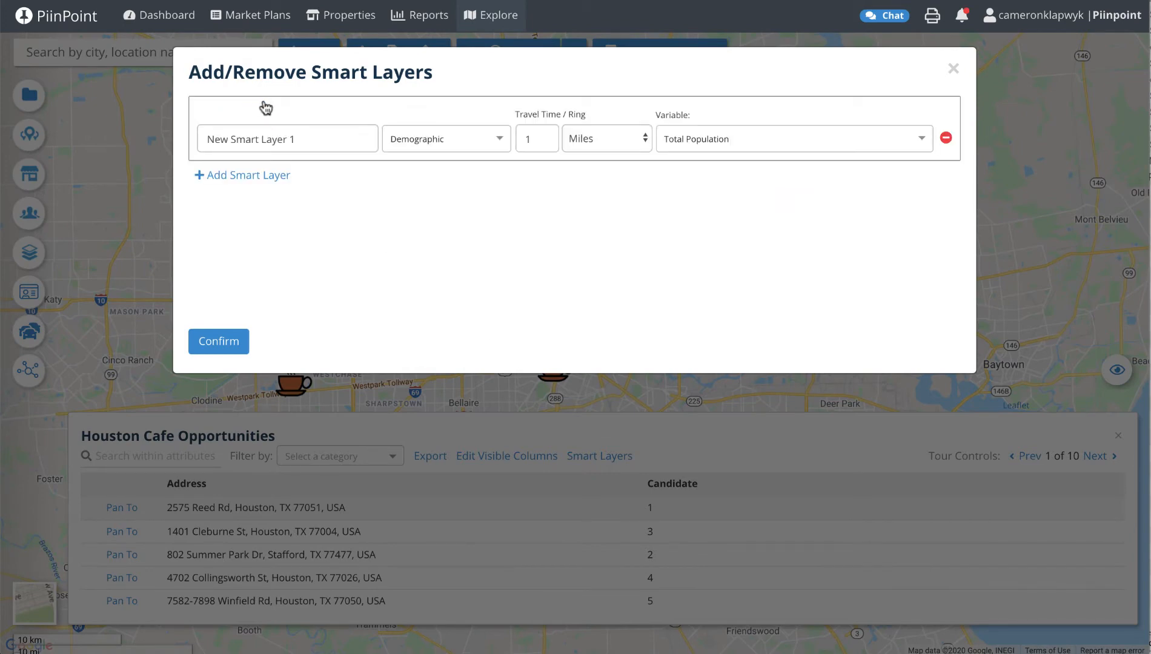
{"action": "left_click", "coordinate": [680, 139]}
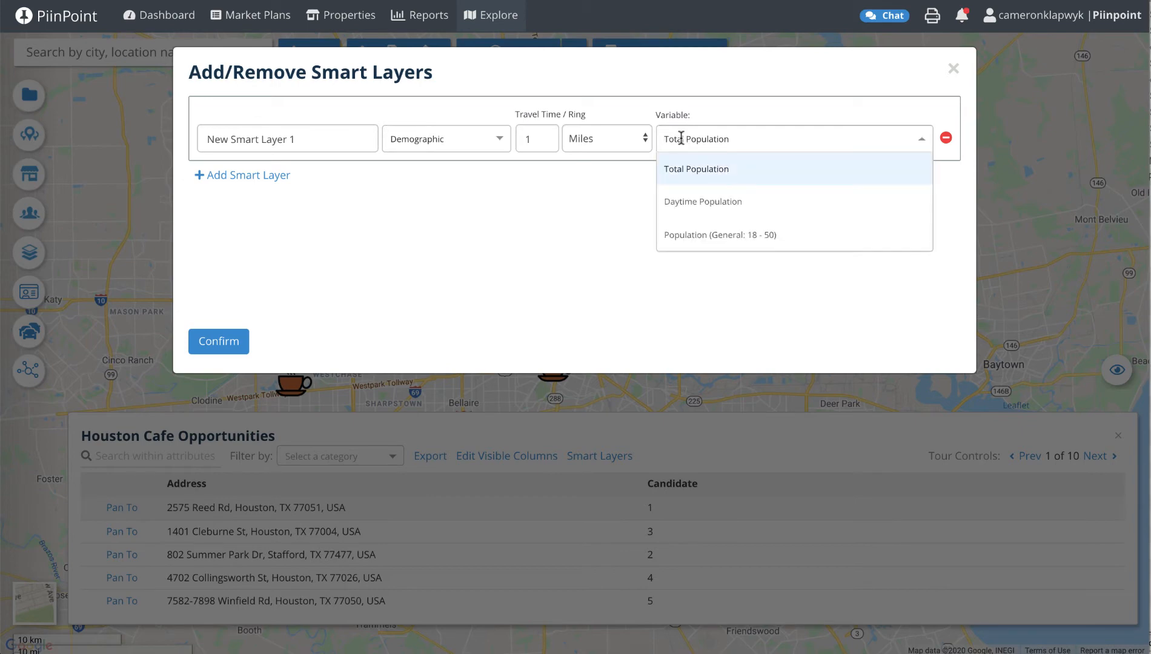
{"action": "left_click", "coordinate": [694, 203]}
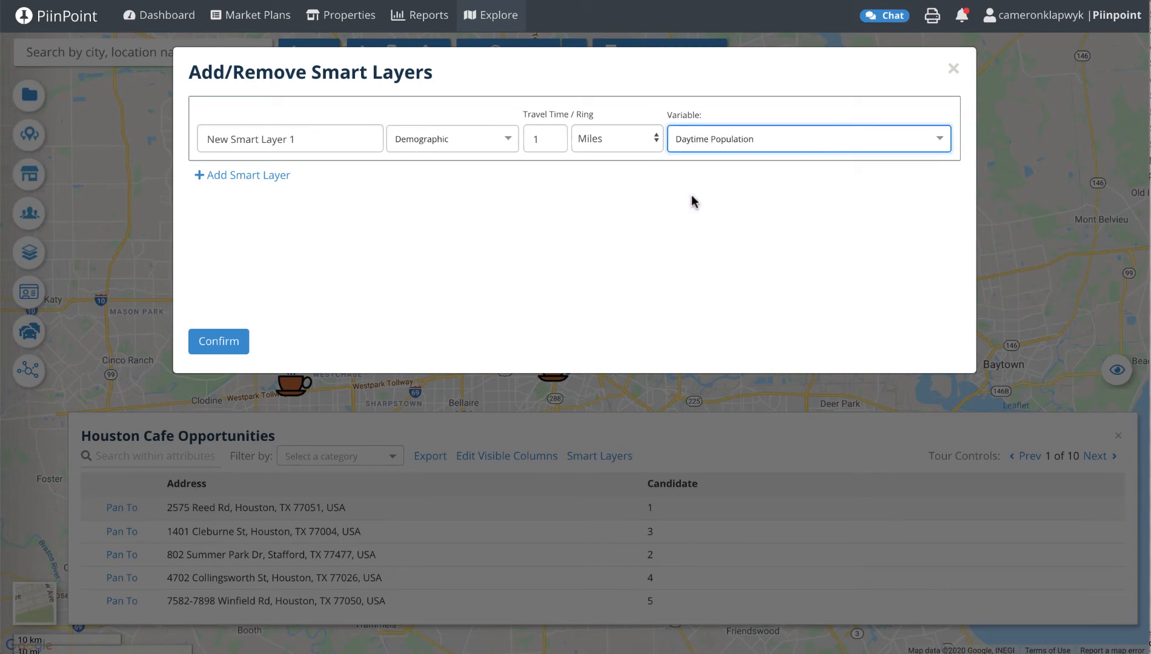
Name the daytime population smart layer "Daytime Pop - 3 miles", set its ring to 3 miles and apply it to the table.
{"action": "left_click", "coordinate": [324, 133]}
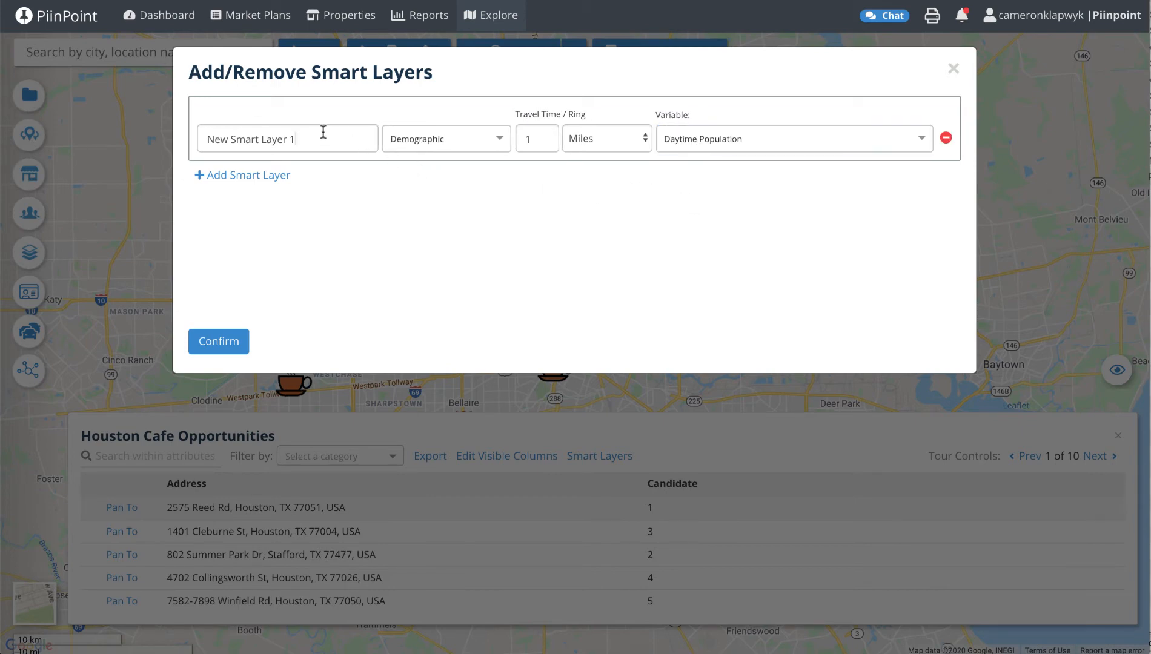
{"action": "key", "text": "ctrl+a"}
{"action": "type", "text": "Dayt"}
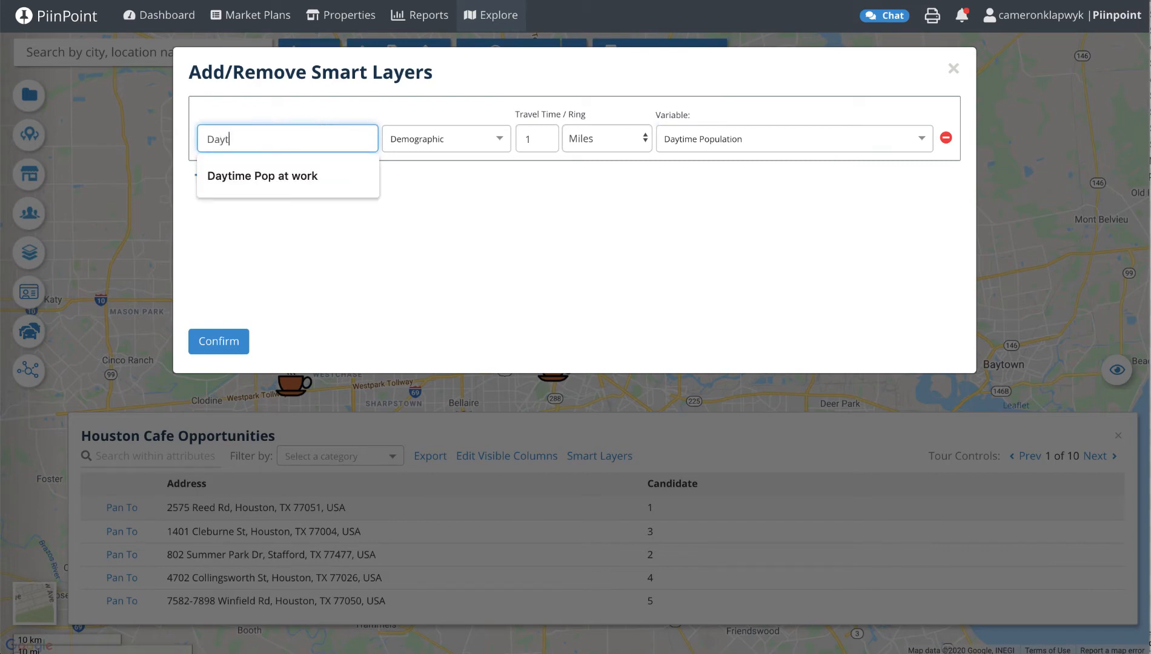
{"action": "type", "text": "ime Pop - "}
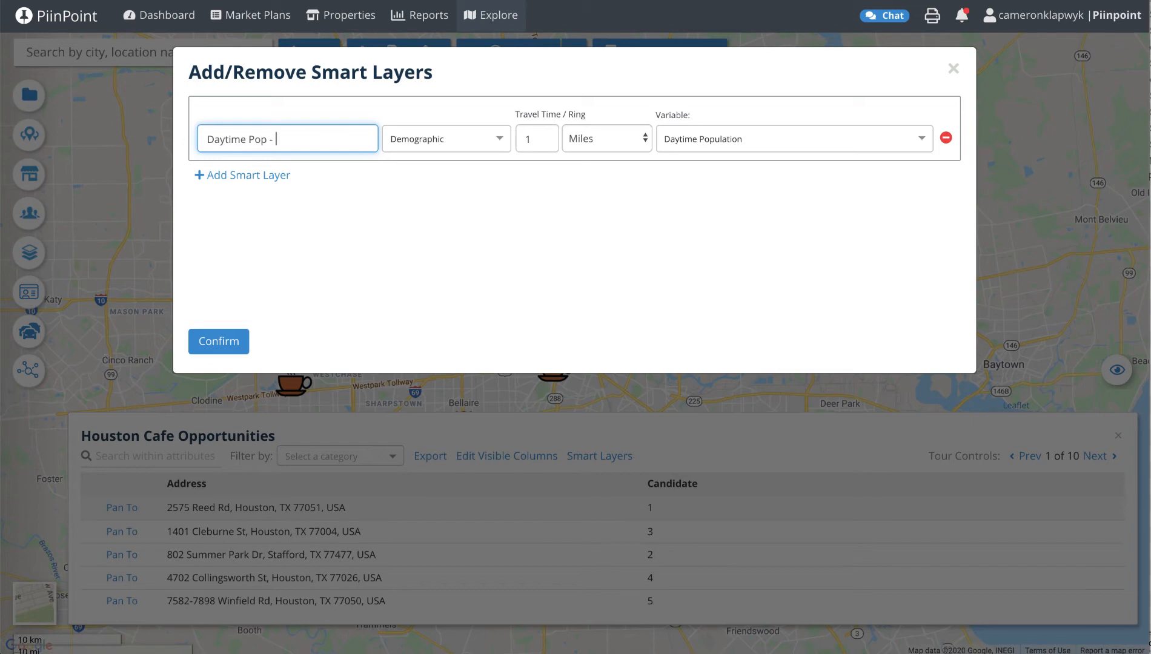
{"action": "type", "text": "3 miles"}
{"action": "left_click", "coordinate": [529, 134]}
{"action": "type", "text": "3"}
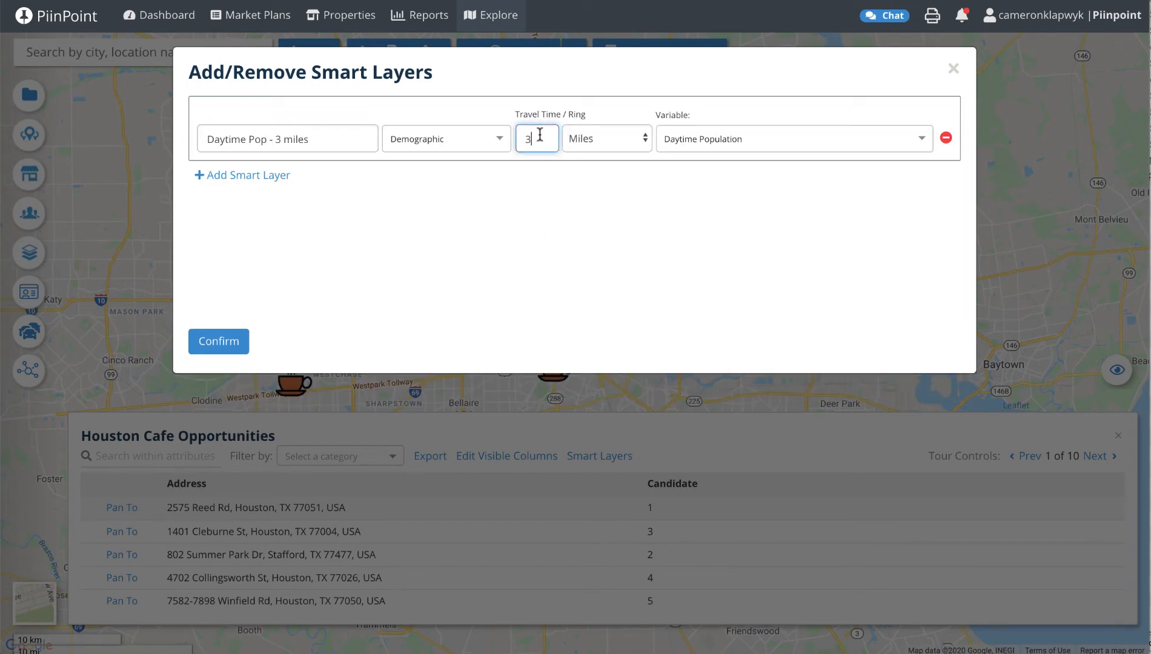
{"action": "left_click", "coordinate": [382, 230]}
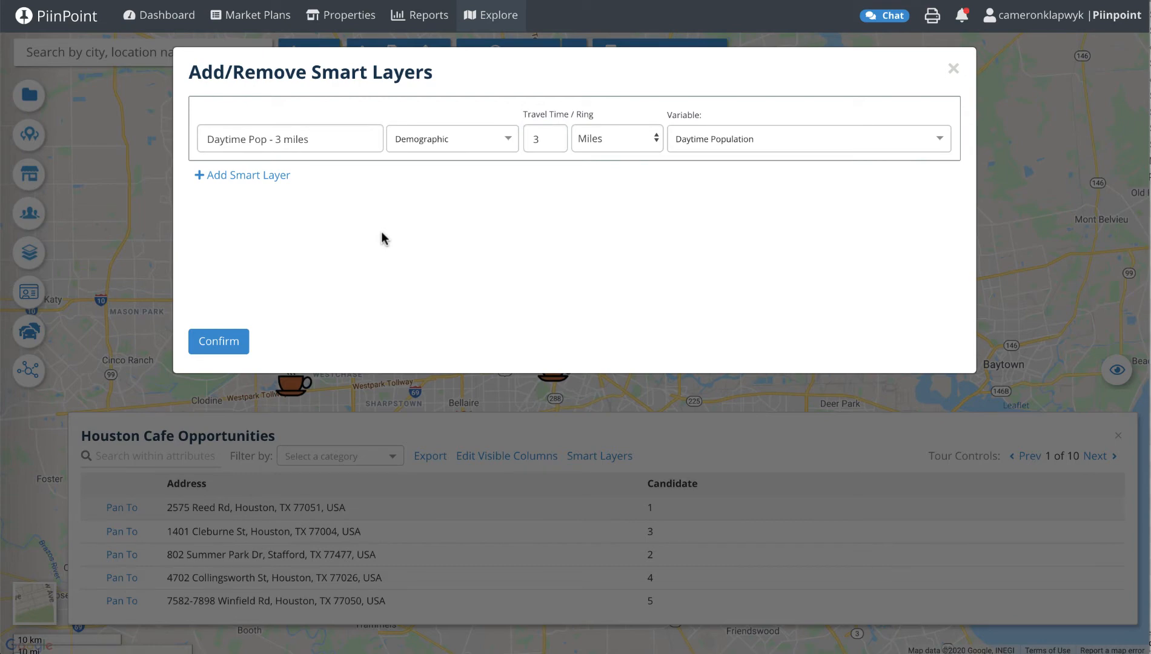
{"action": "left_click", "coordinate": [227, 343]}
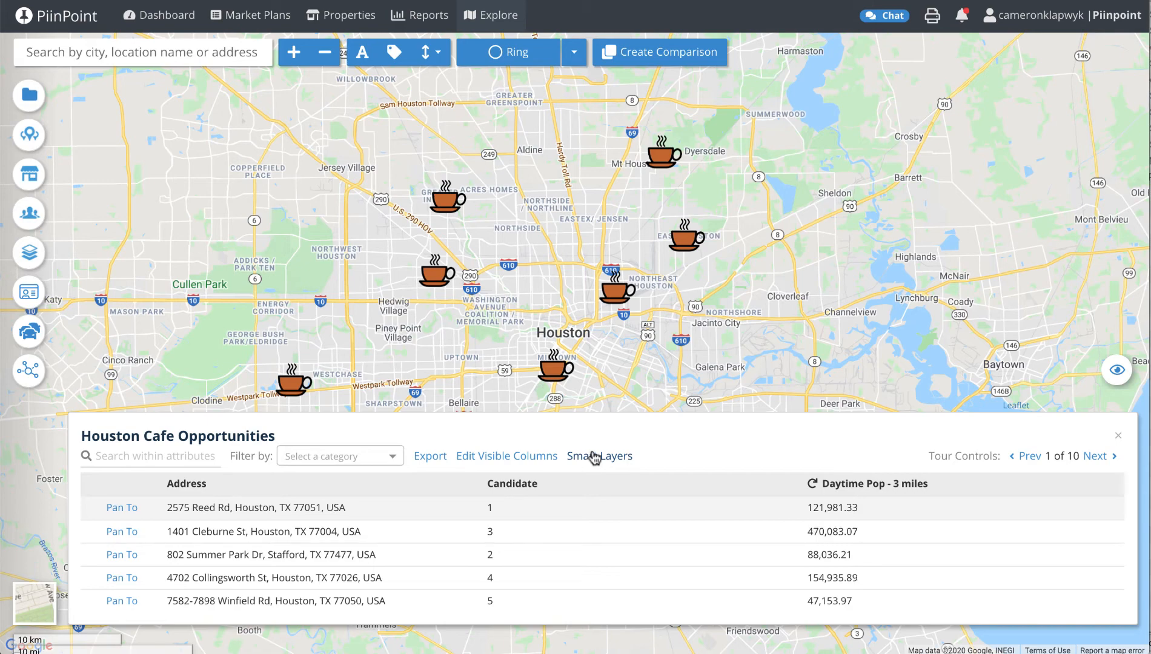
Add a second demographic smart layer that uses the Population (General: 18 - 50) variable.
{"action": "left_click", "coordinate": [594, 457]}
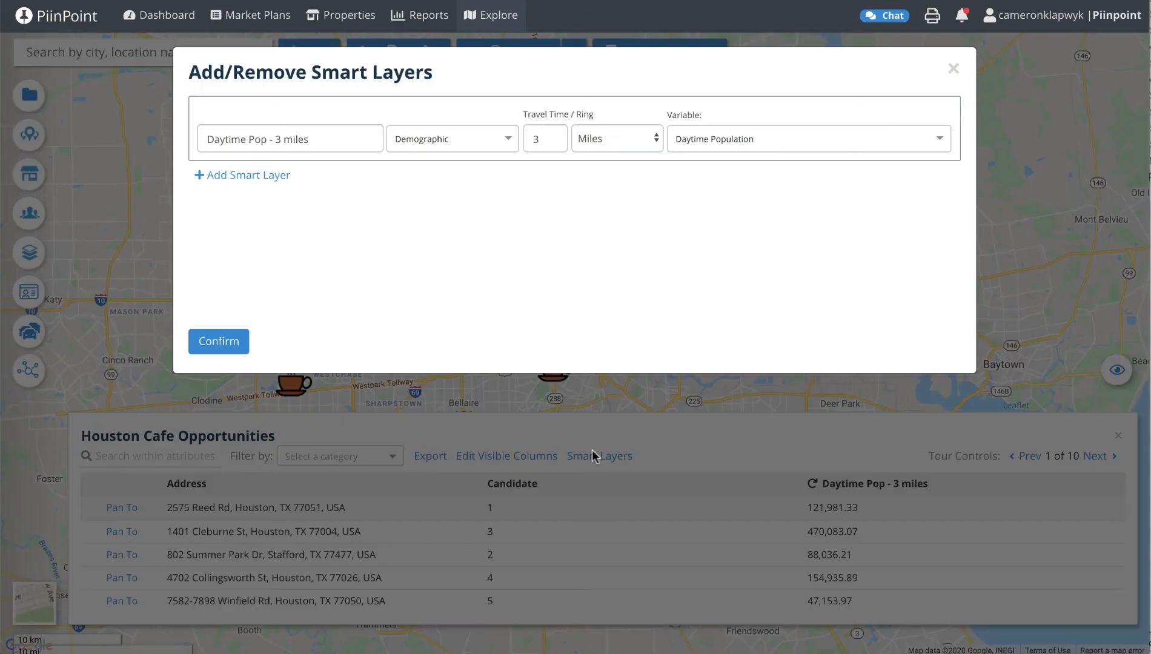
{"action": "left_click", "coordinate": [261, 177]}
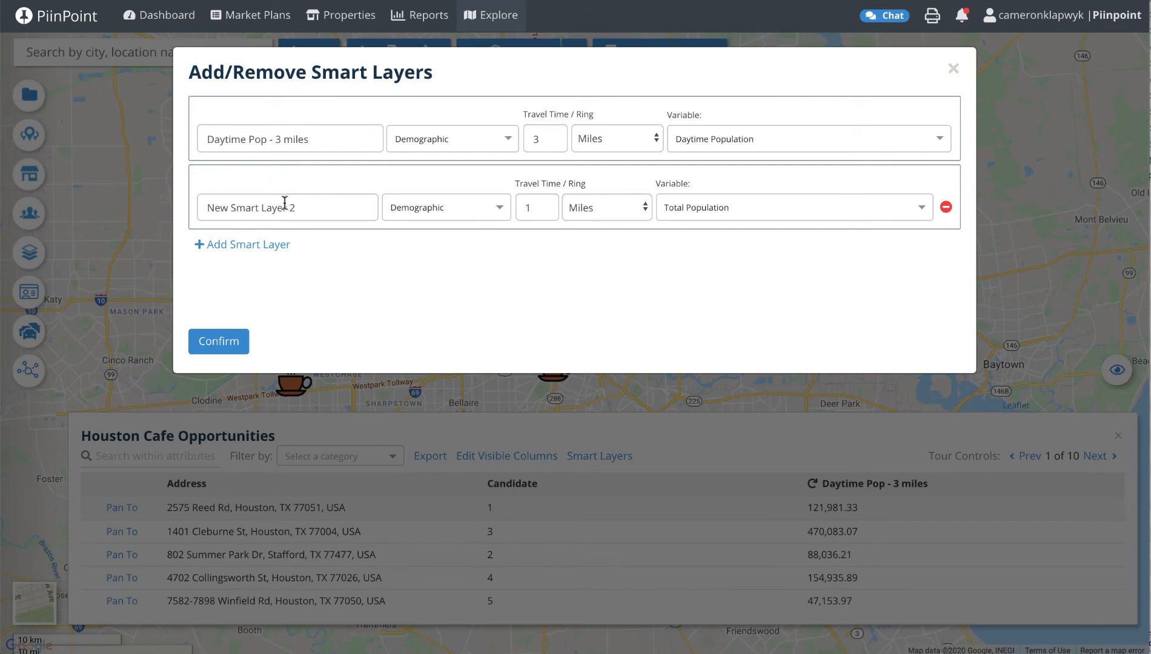
{"action": "left_click", "coordinate": [747, 210]}
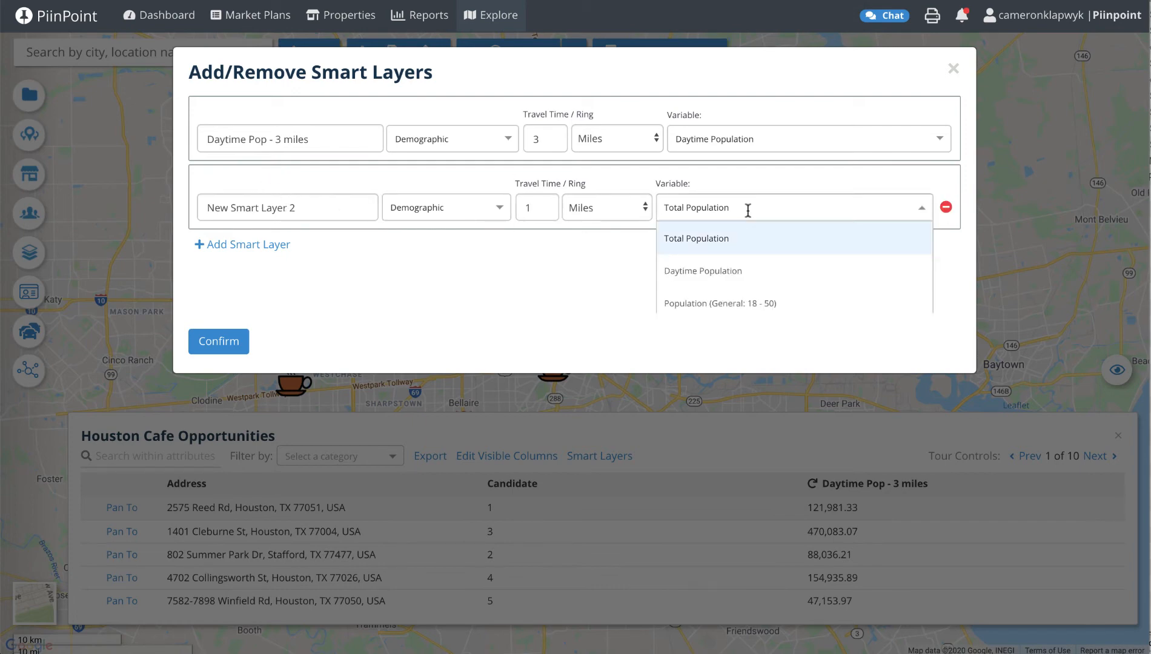
{"action": "left_click", "coordinate": [740, 309]}
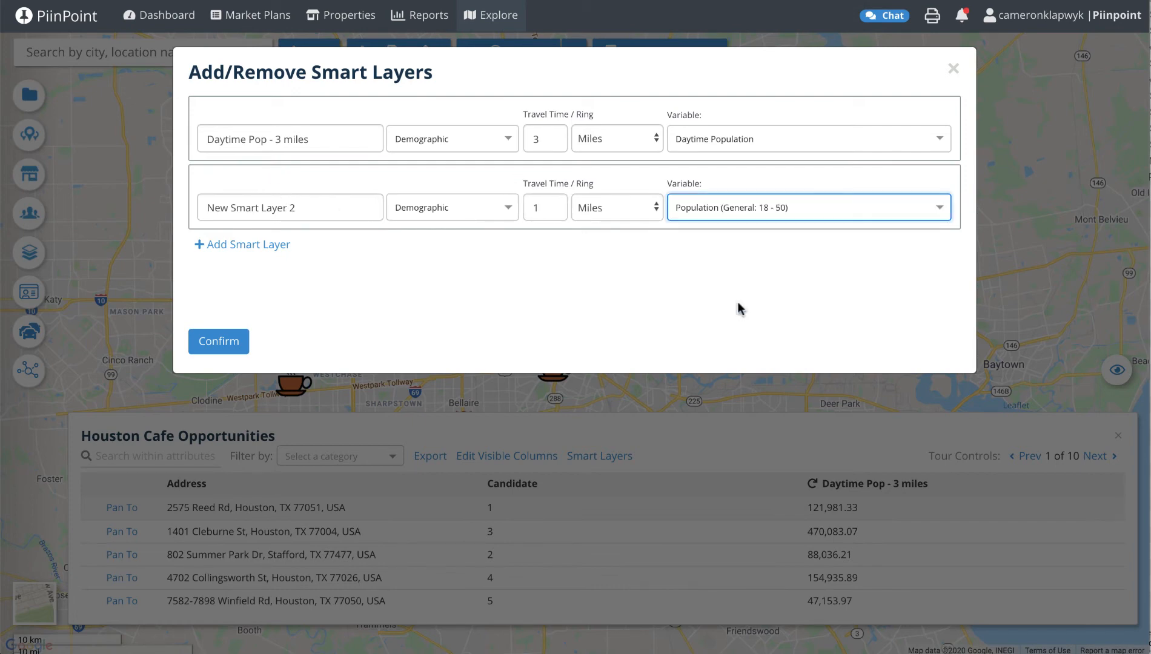
Name the second smart layer "18 - 50 pop - 3 miles", set its ring to 3 miles and apply it.
{"action": "triple_click", "coordinate": [311, 207]}
{"action": "type", "text": "18 "}
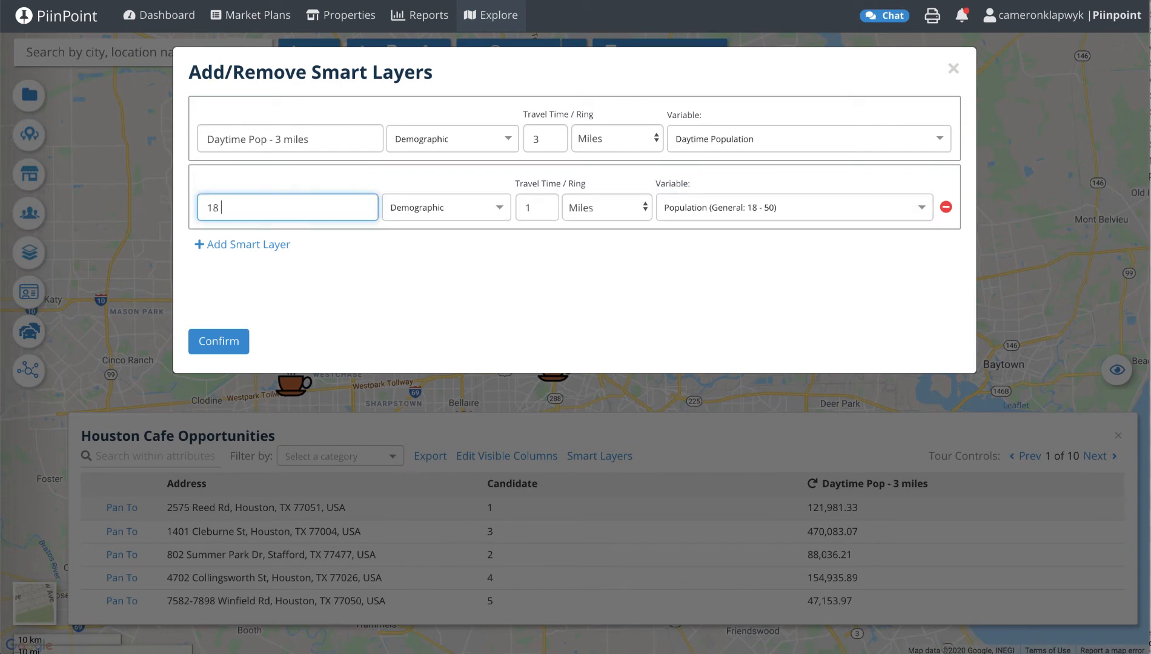
{"action": "type", "text": "- 50 pop - 3 miles"}
{"action": "left_click", "coordinate": [535, 206]}
{"action": "key", "text": "BackSpace"}
{"action": "type", "text": "3"}
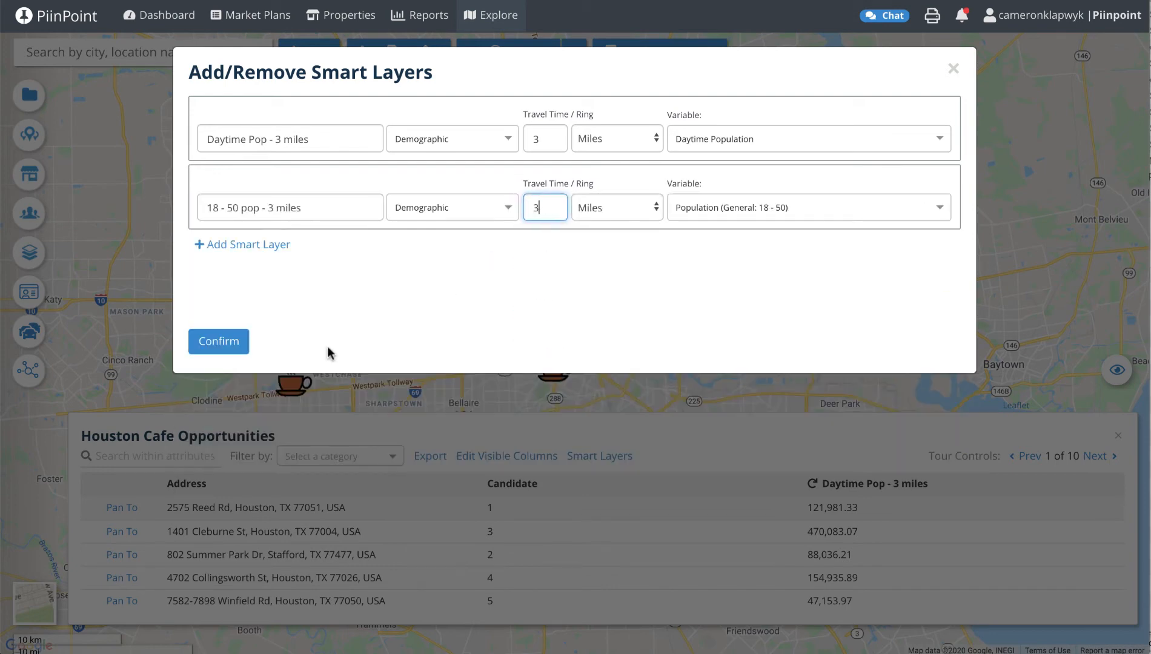
{"action": "left_click", "coordinate": [212, 343]}
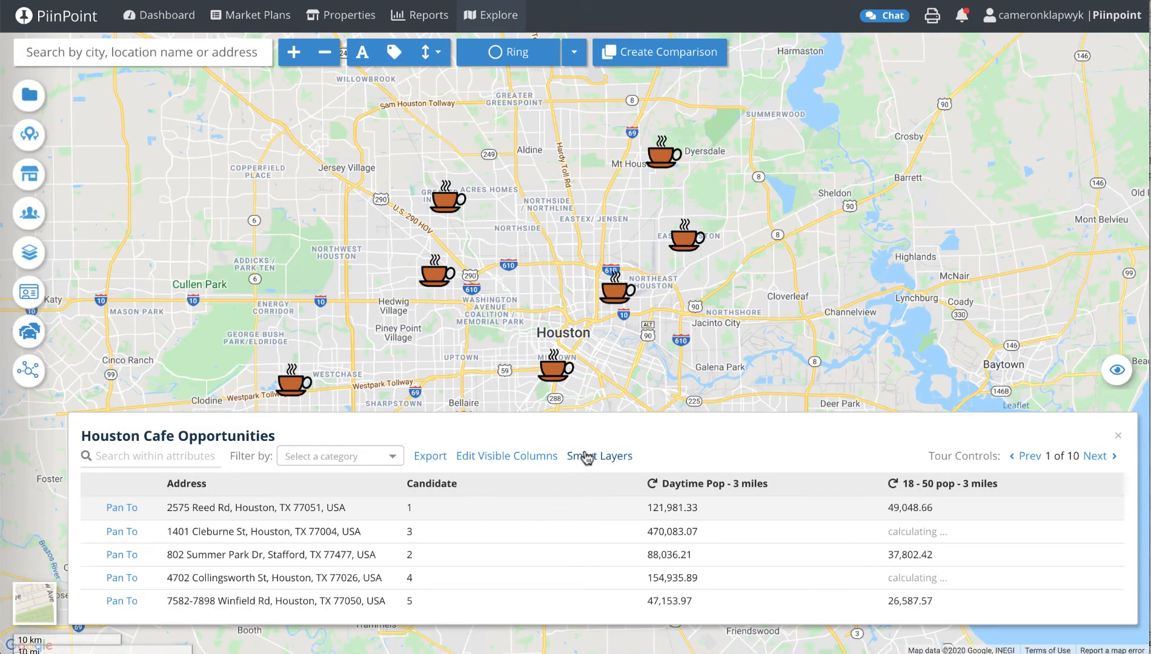
Add another smart layer below the three population layers and name it "Starbucks 3 miles".
{"action": "left_click", "coordinate": [608, 461]}
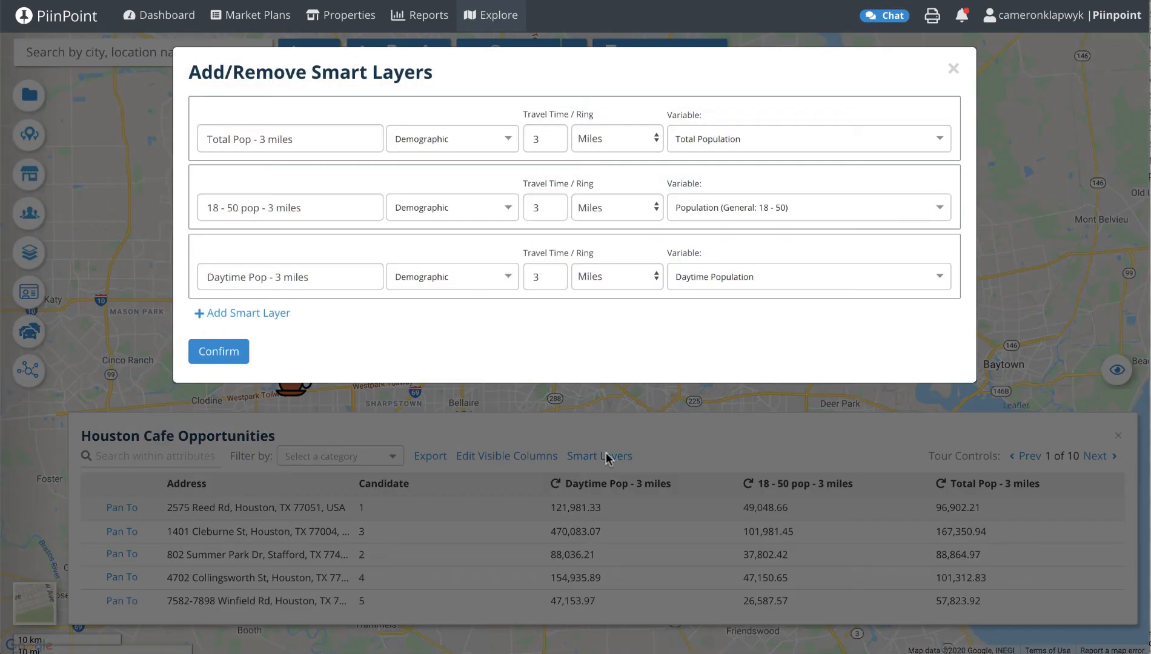
{"action": "left_click", "coordinate": [265, 314]}
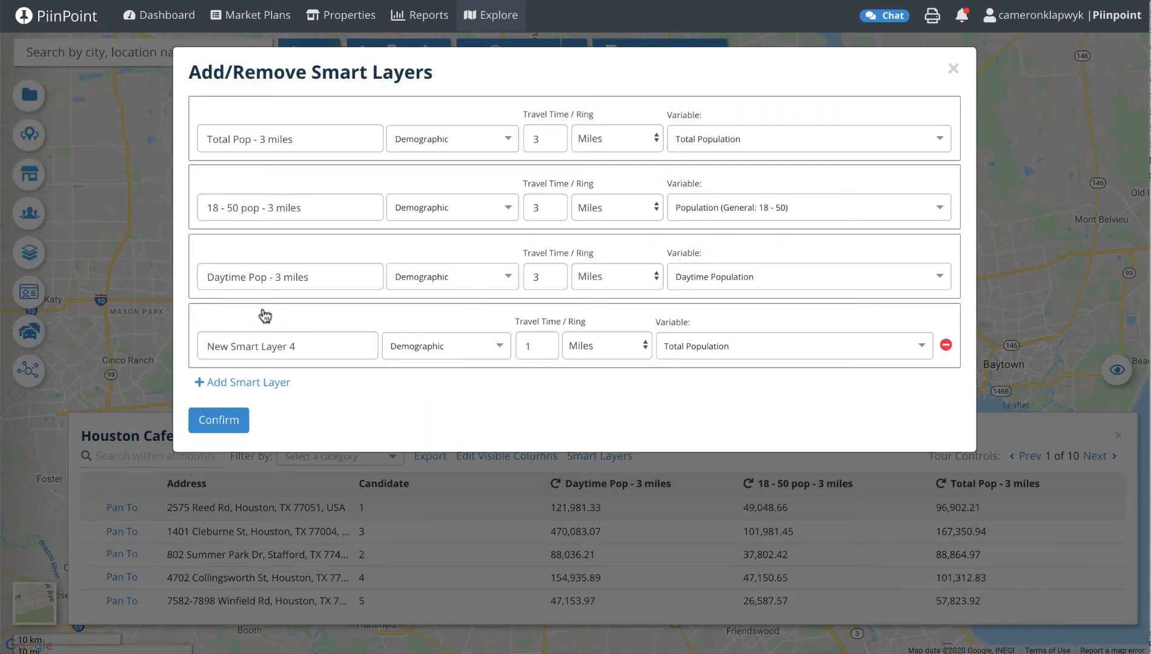
{"action": "left_click", "coordinate": [264, 343]}
{"action": "triple_click", "coordinate": [264, 343]}
{"action": "type", "text": "St"}
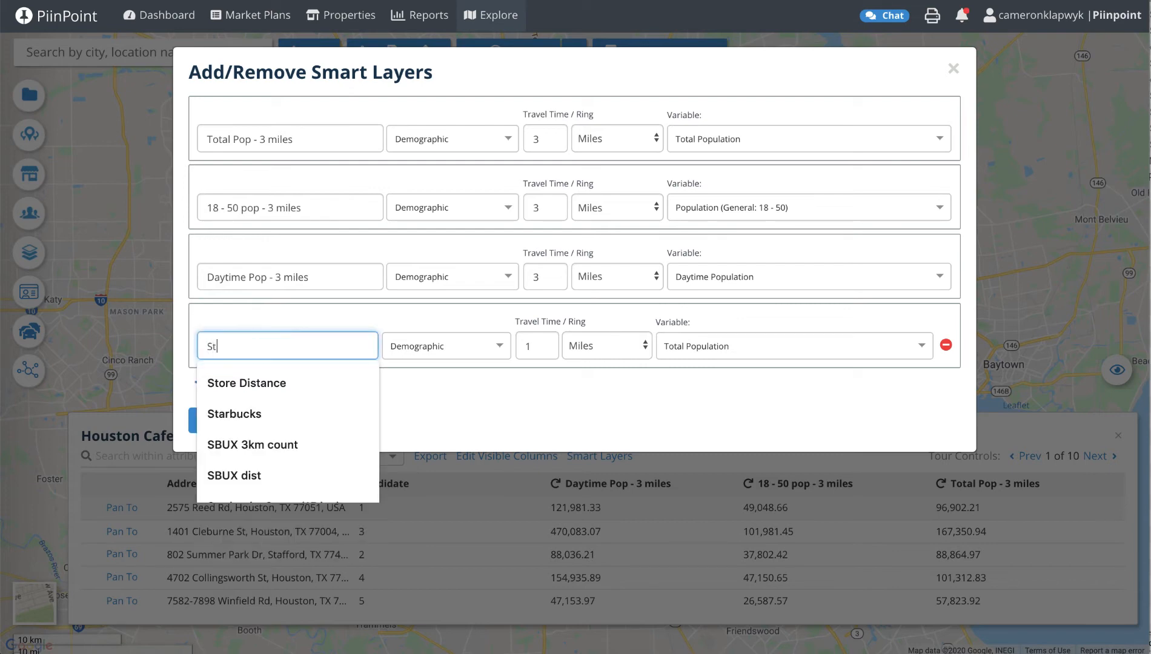
{"action": "type", "text": "arbucks "}
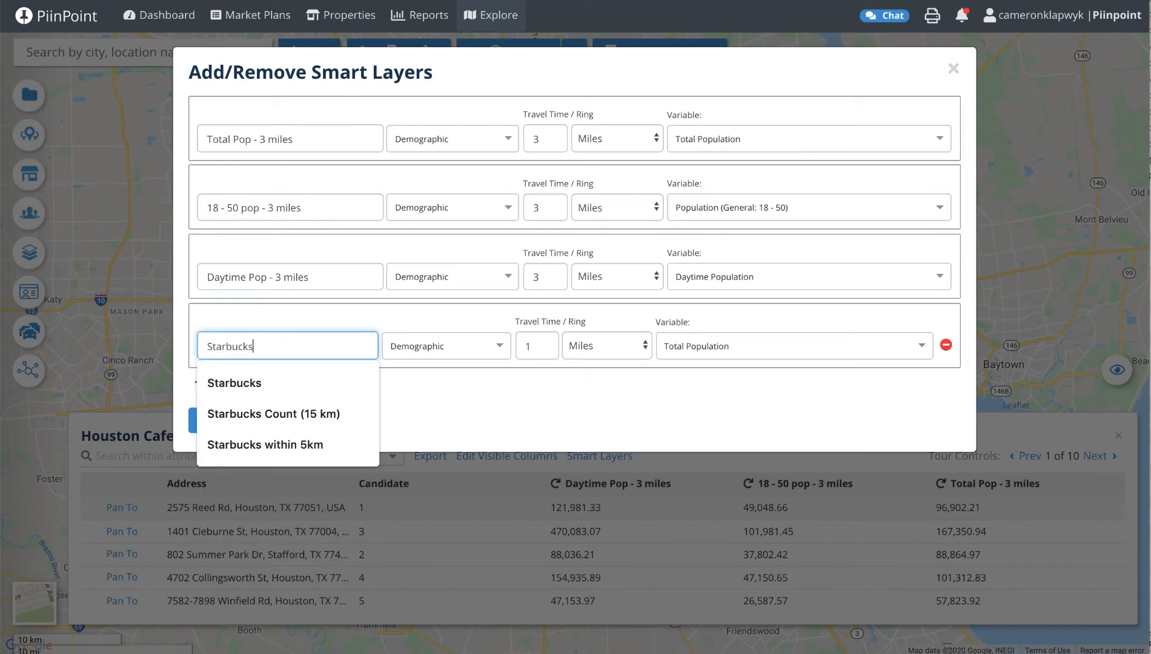
{"action": "type", "text": "3 "}
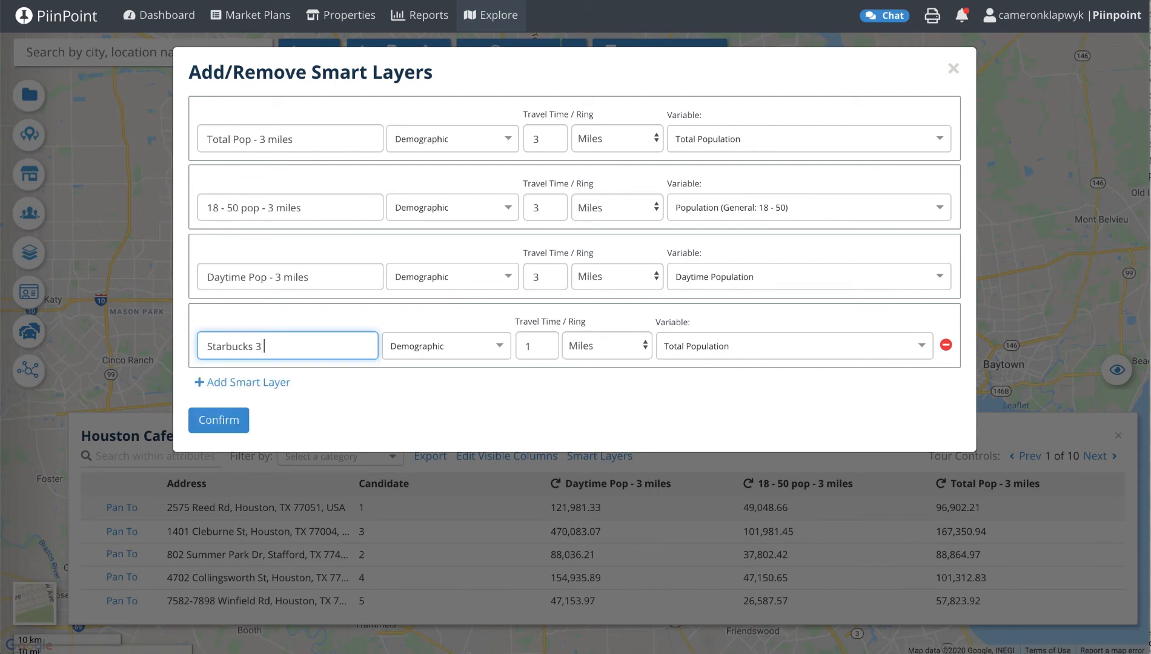
{"action": "type", "text": "miles"}
Change the "Starbucks 3 miles" layer to the Point of Interest category with a ring of 3 miles.
{"action": "left_click", "coordinate": [478, 345]}
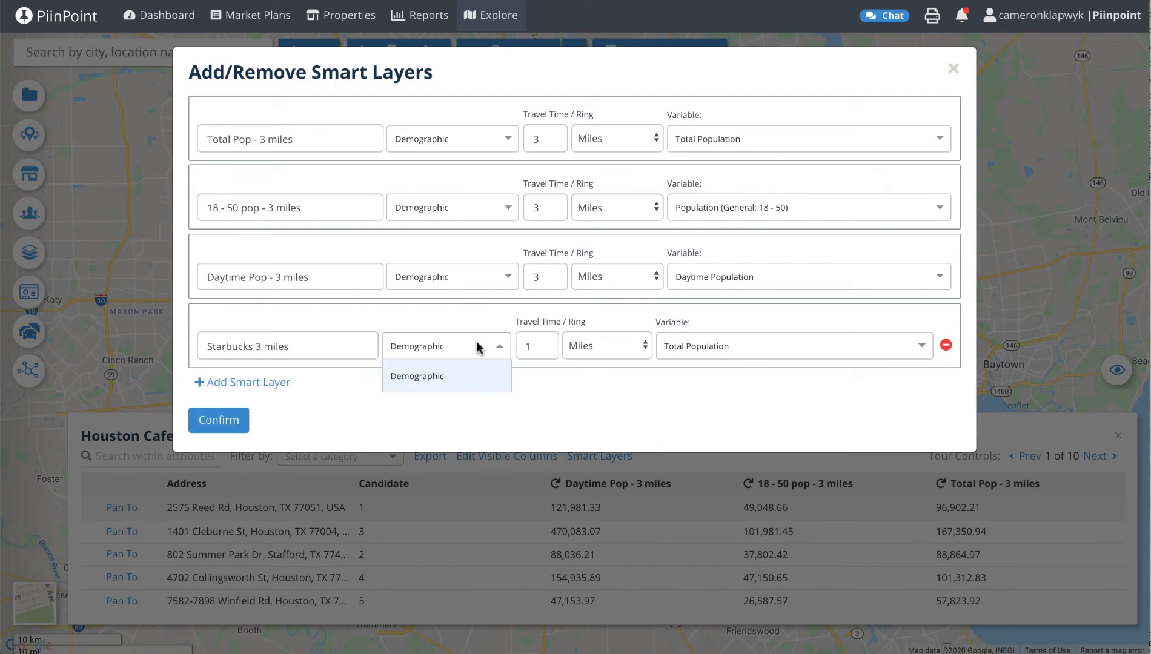
{"action": "scroll", "coordinate": [470, 365], "scroll_direction": "down", "scroll_amount": 1}
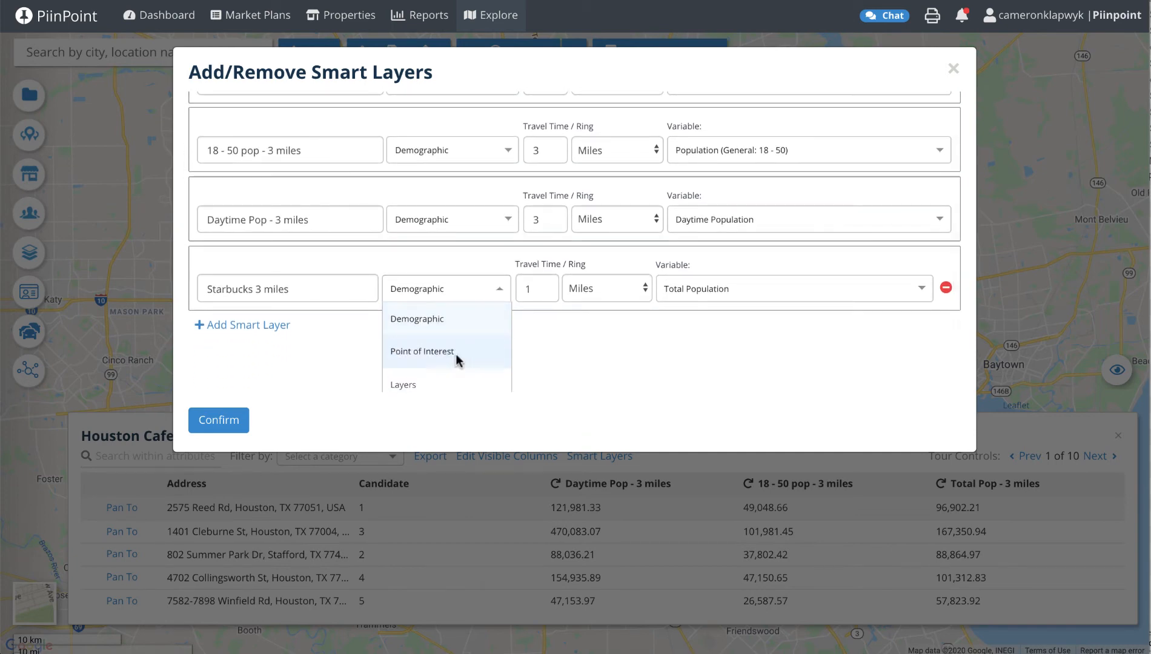
{"action": "left_click", "coordinate": [458, 356]}
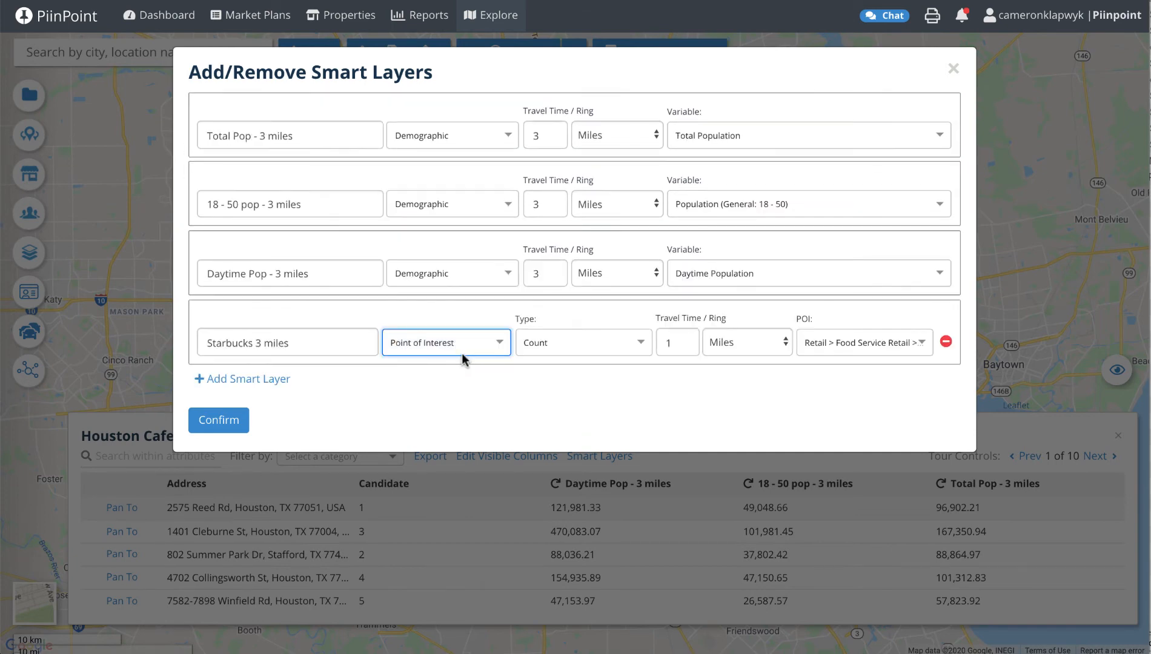
{"action": "left_click", "coordinate": [685, 344]}
{"action": "key", "text": "BackSpace"}
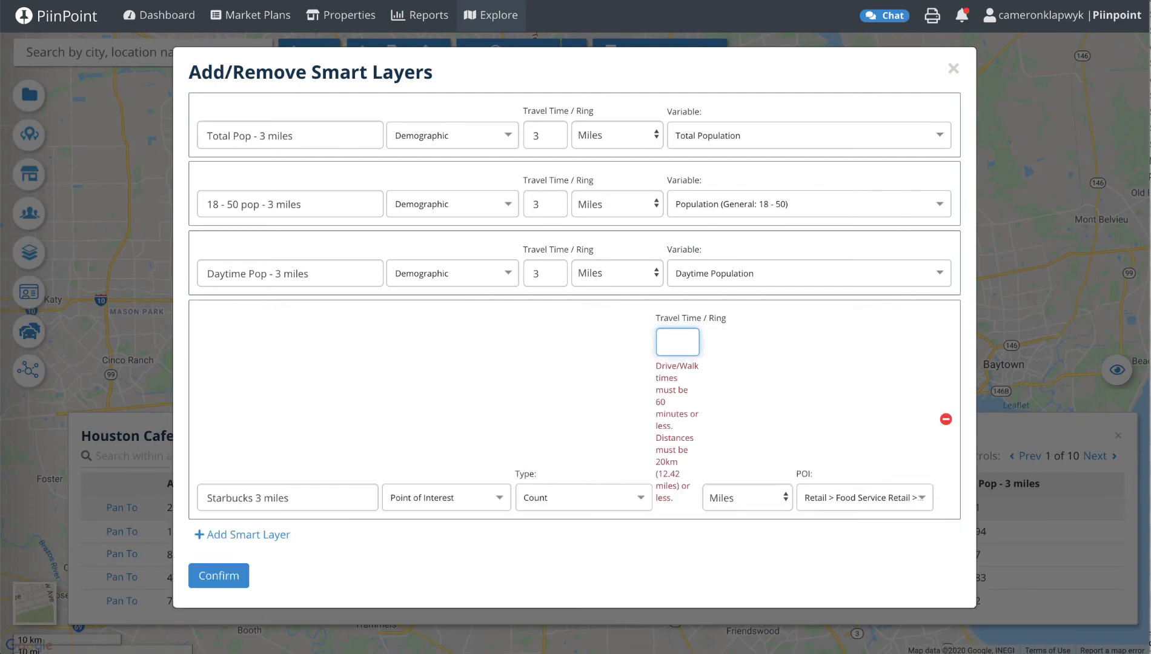
{"action": "type", "text": "3"}
Choose Starbucks as the point of interest to count and apply the smart layer to the table.
{"action": "left_click", "coordinate": [828, 342]}
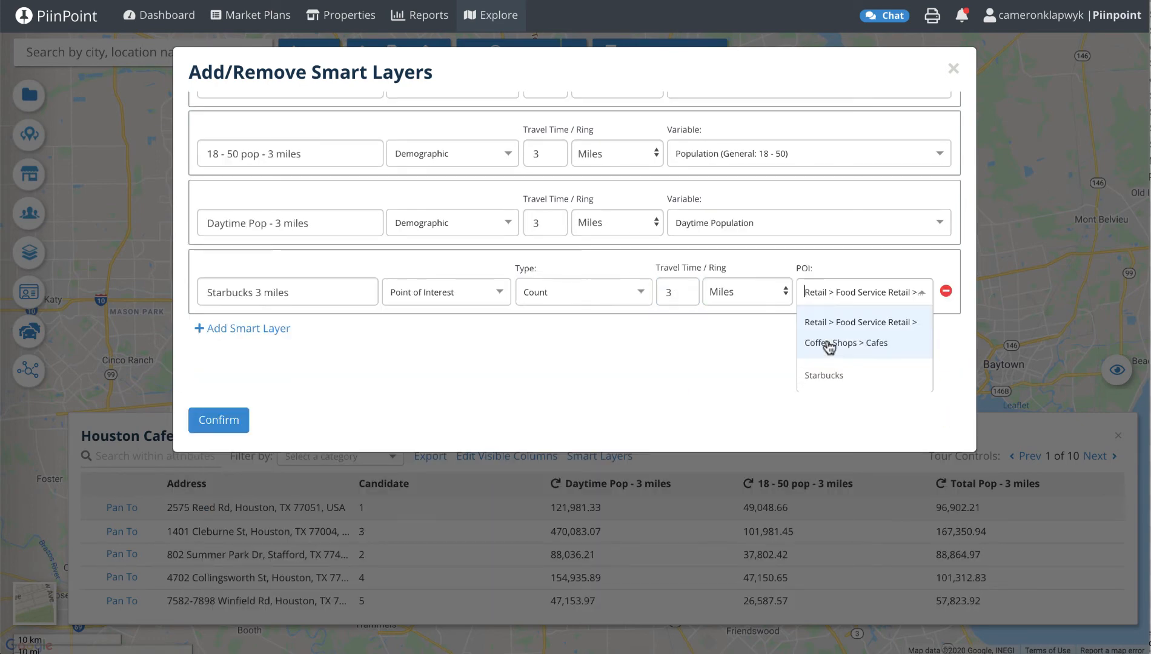
{"action": "left_click", "coordinate": [830, 375]}
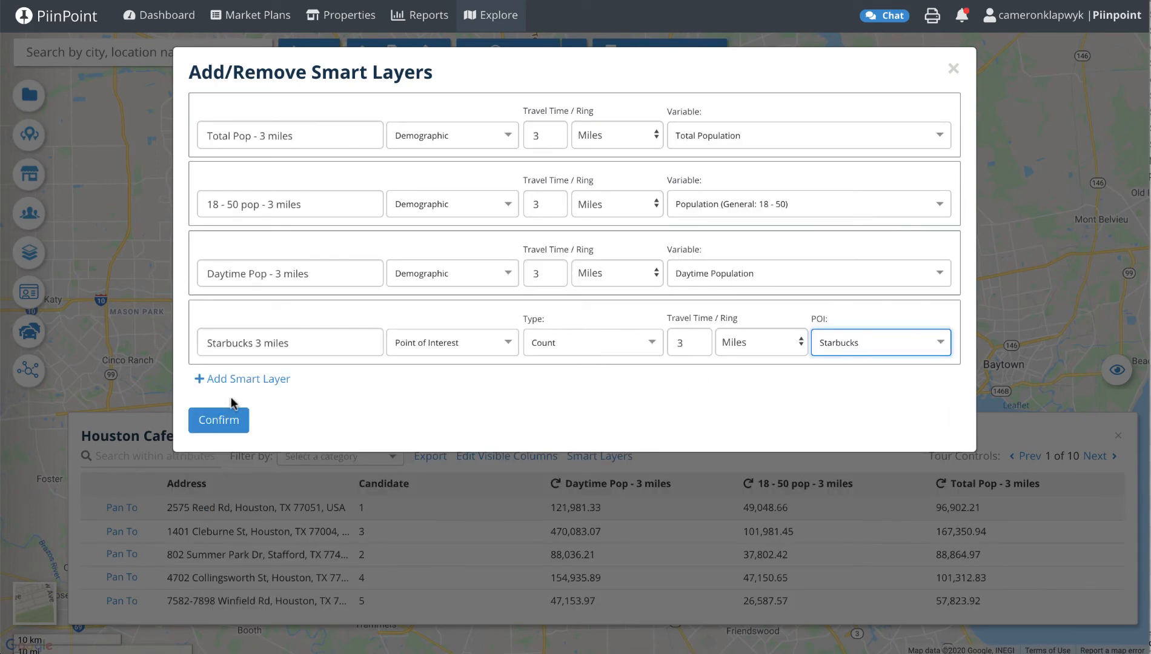
{"action": "left_click", "coordinate": [219, 421]}
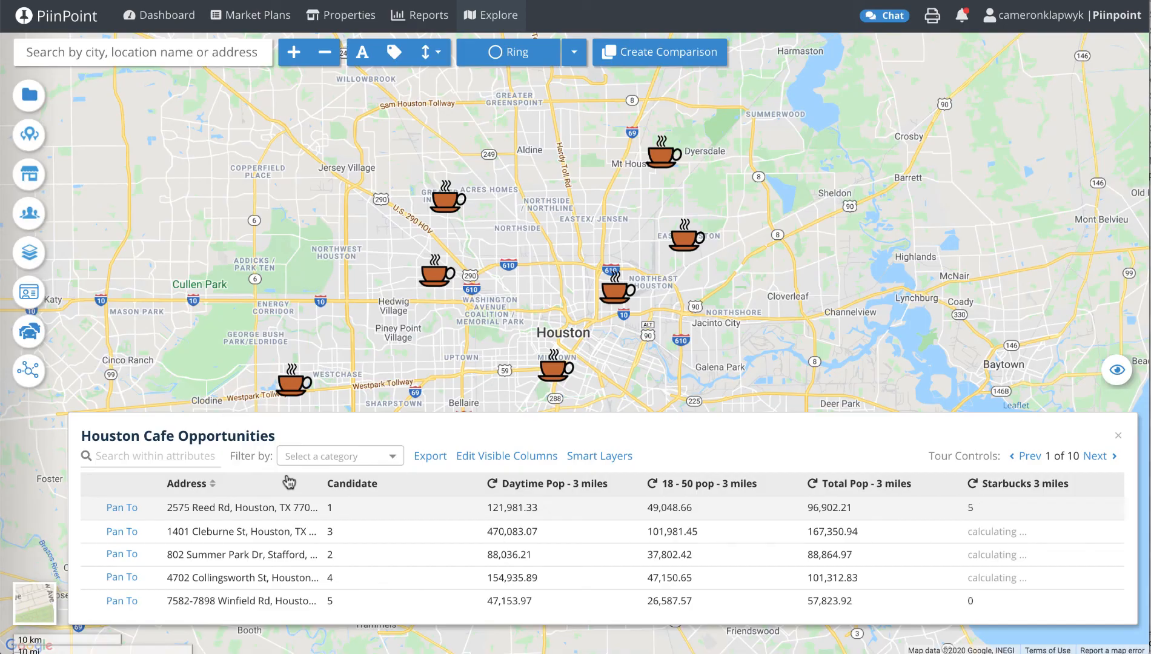
Add a fifth smart layer to the Houston Cafe Opportunities table and name it "Nearest Starbucks - drive minutes".
{"action": "left_click", "coordinate": [592, 456]}
{"action": "left_click", "coordinate": [248, 383]}
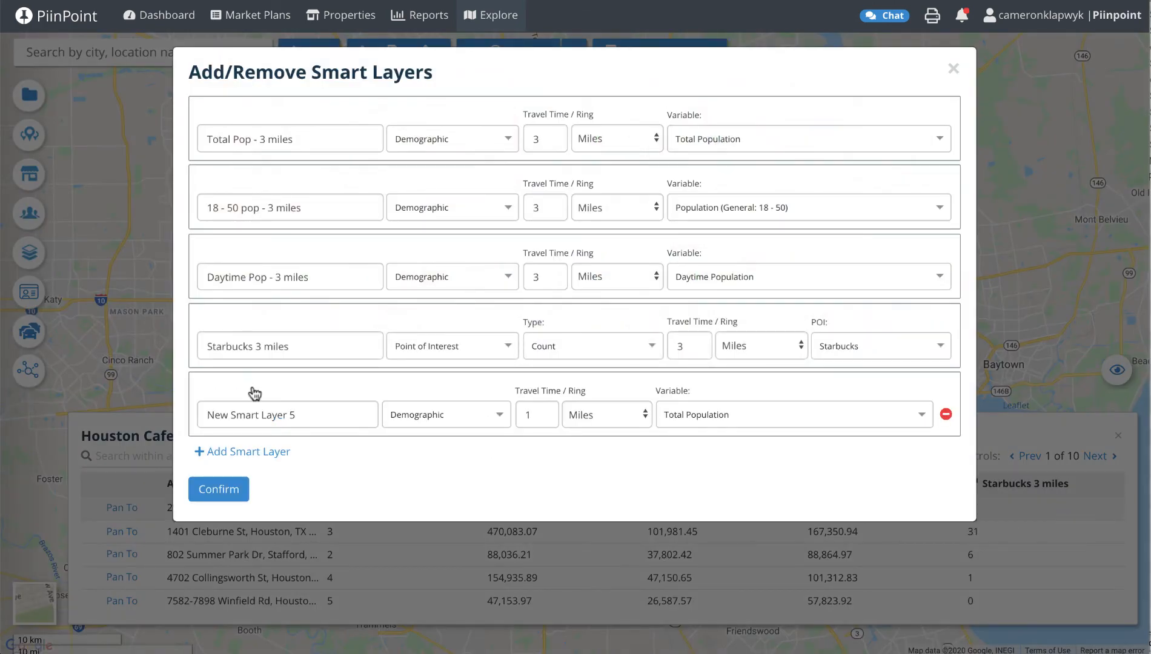
{"action": "triple_click", "coordinate": [254, 414]}
{"action": "type", "text": "Near"}
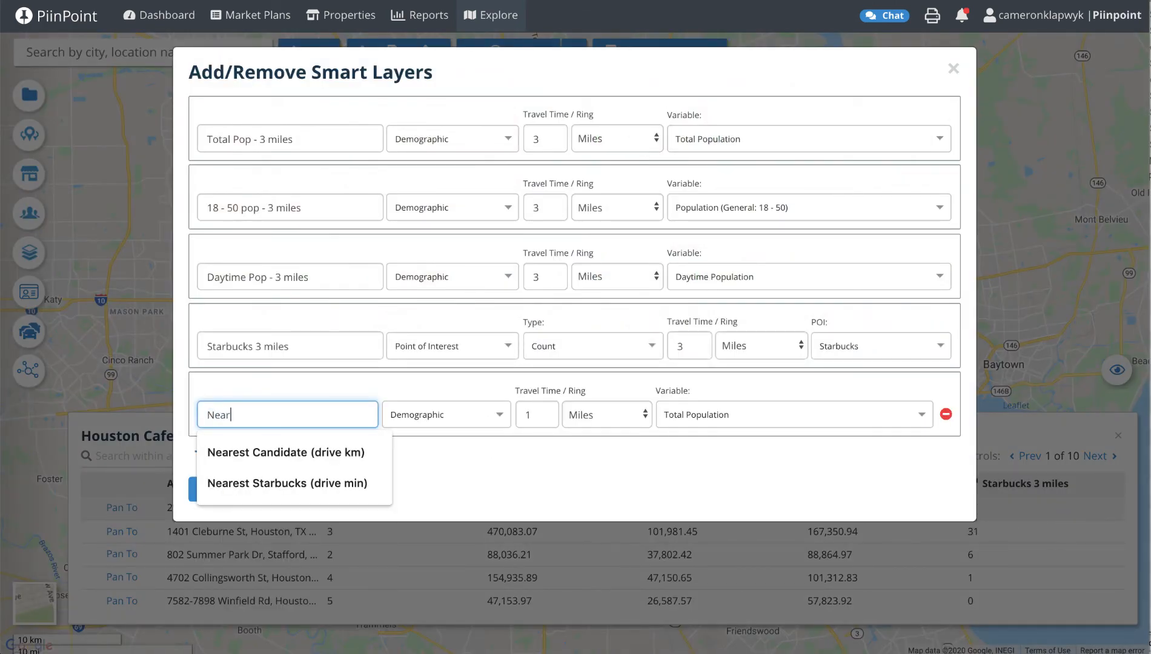
{"action": "type", "text": "est Starb"}
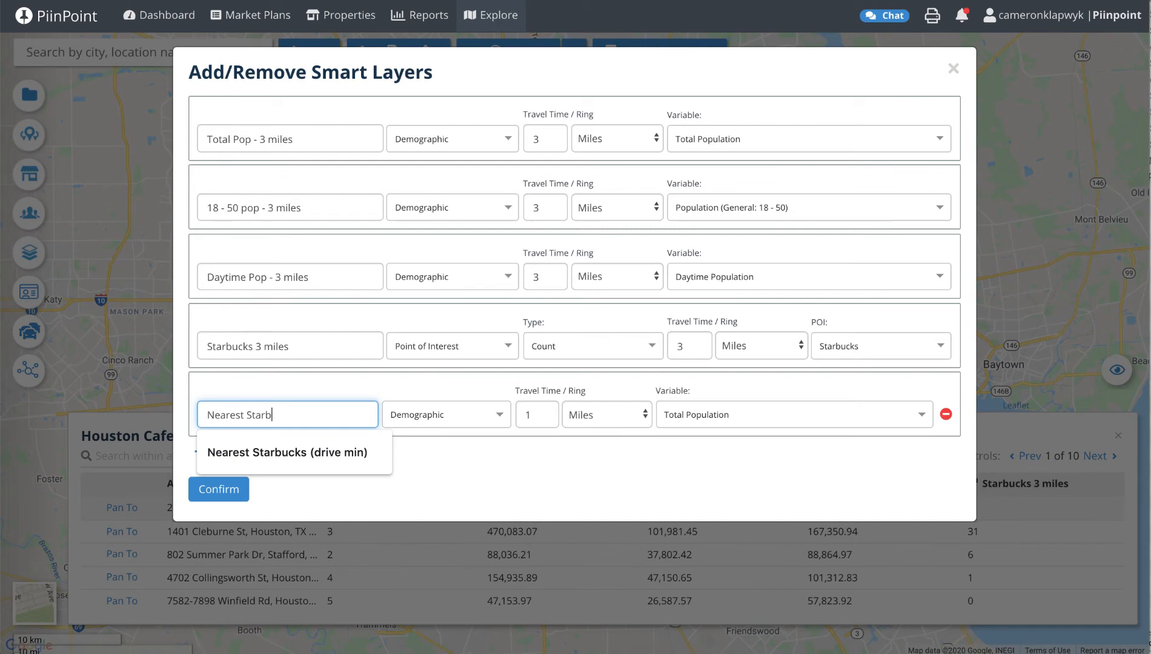
{"action": "type", "text": "ucks - "}
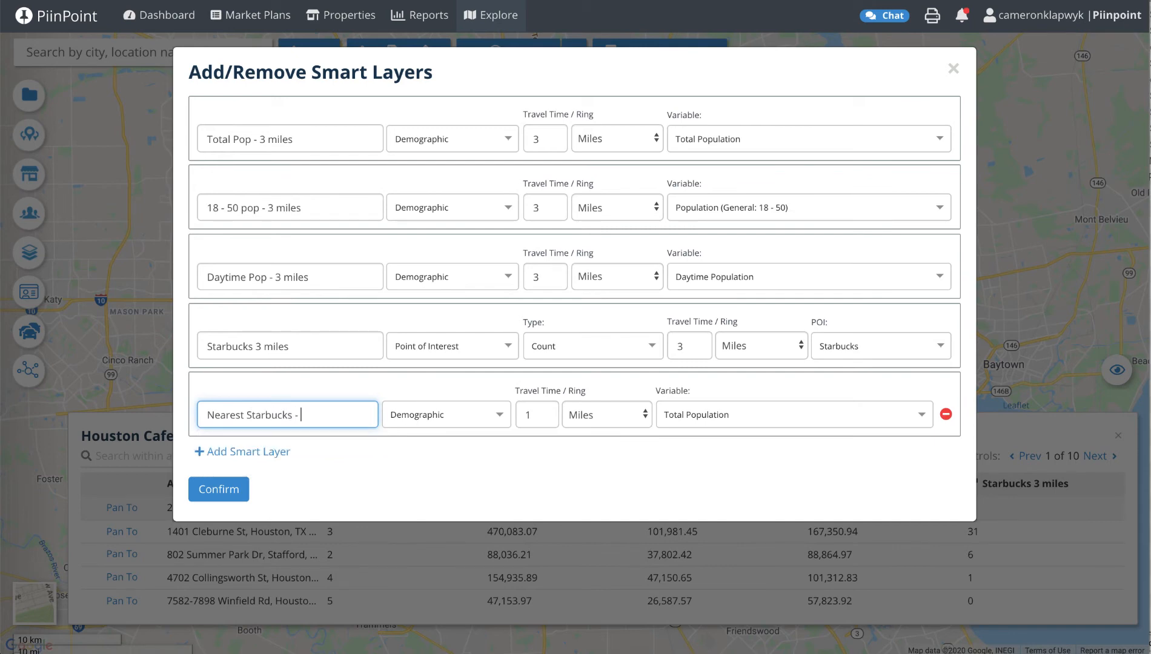
{"action": "type", "text": "drive minutes"}
Change the "Nearest Starbucks - drive minutes" layer to the Point of Interest category with the type Drive Time (min).
{"action": "left_click", "coordinate": [416, 419]}
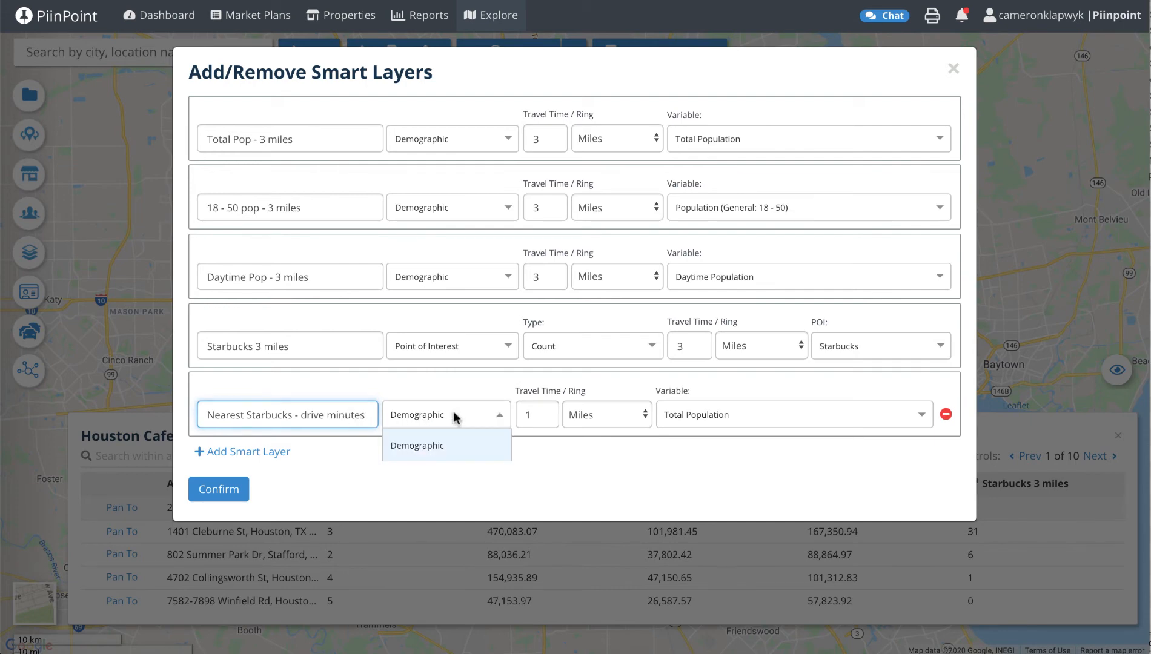
{"action": "scroll", "coordinate": [453, 414], "scroll_direction": "down", "scroll_amount": 2}
{"action": "left_click", "coordinate": [450, 394]}
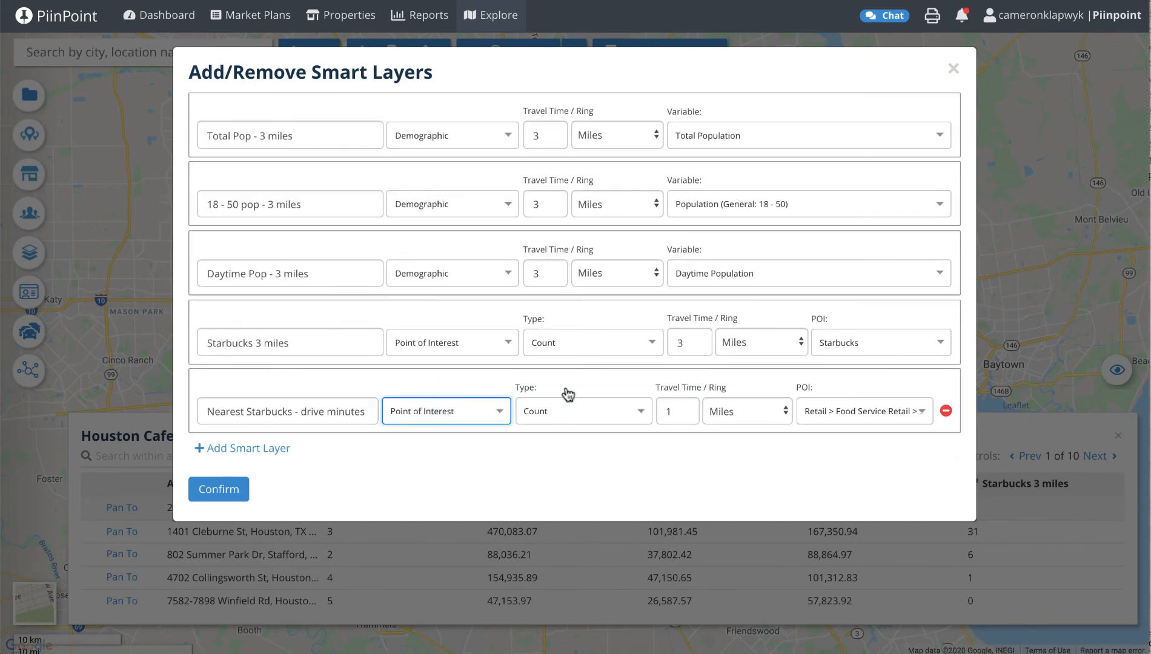
{"action": "left_click", "coordinate": [570, 411]}
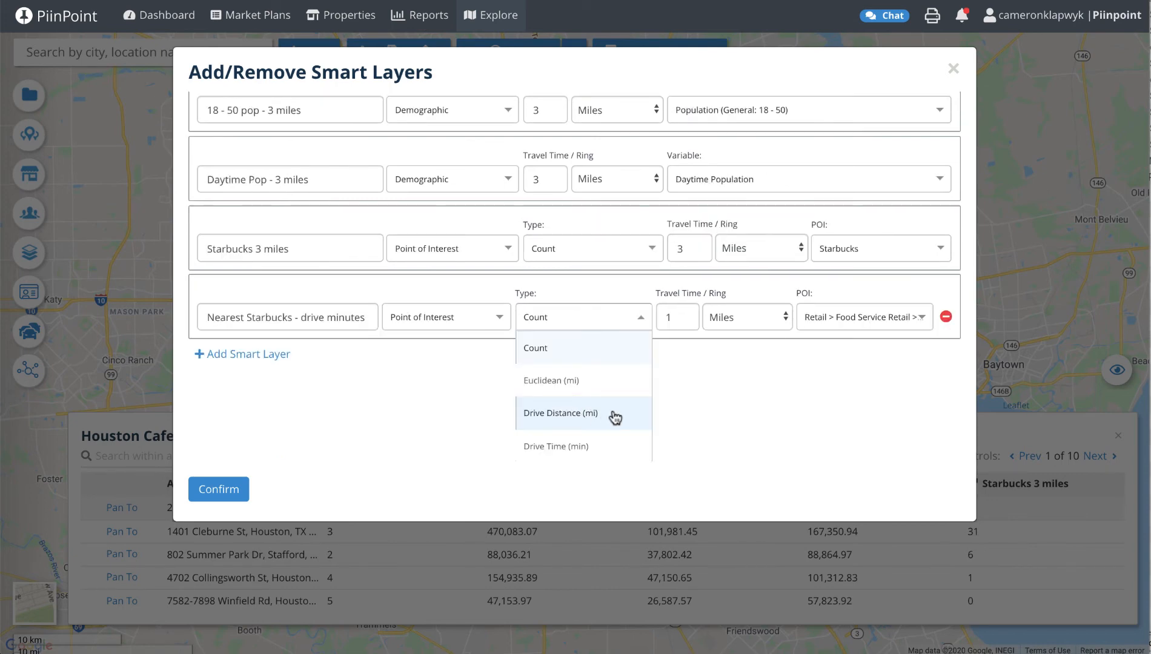
{"action": "left_click", "coordinate": [581, 445]}
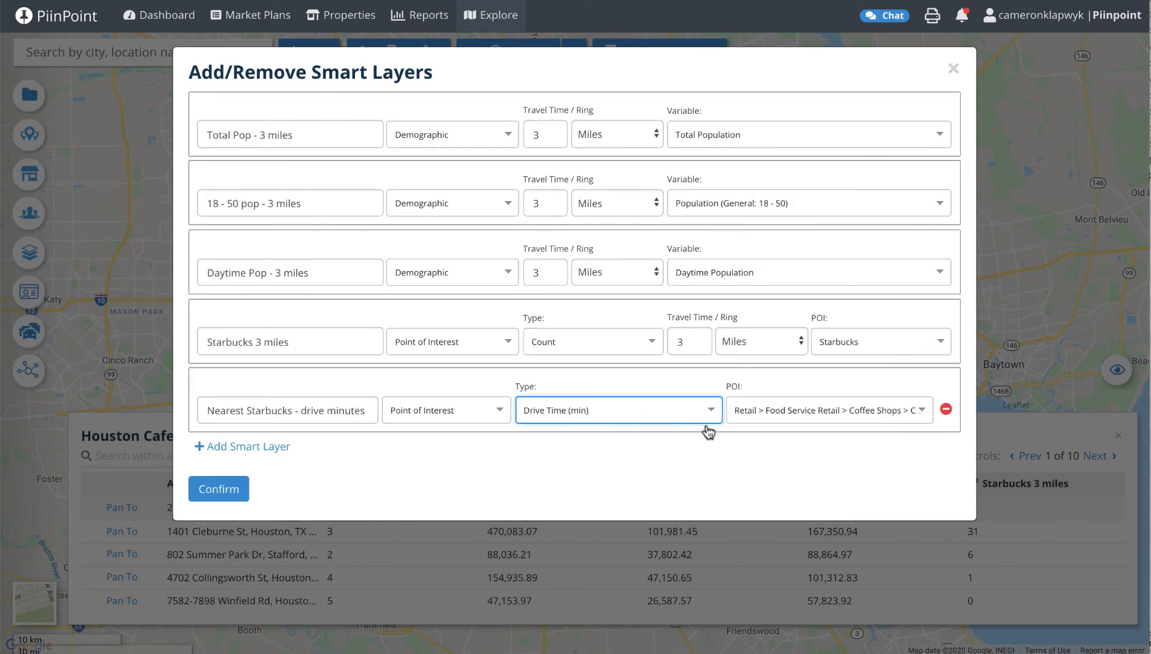
Choose Starbucks as the point of interest for the drive-time layer and apply the smart layers to the table.
{"action": "left_click", "coordinate": [776, 412]}
{"action": "left_click", "coordinate": [767, 444]}
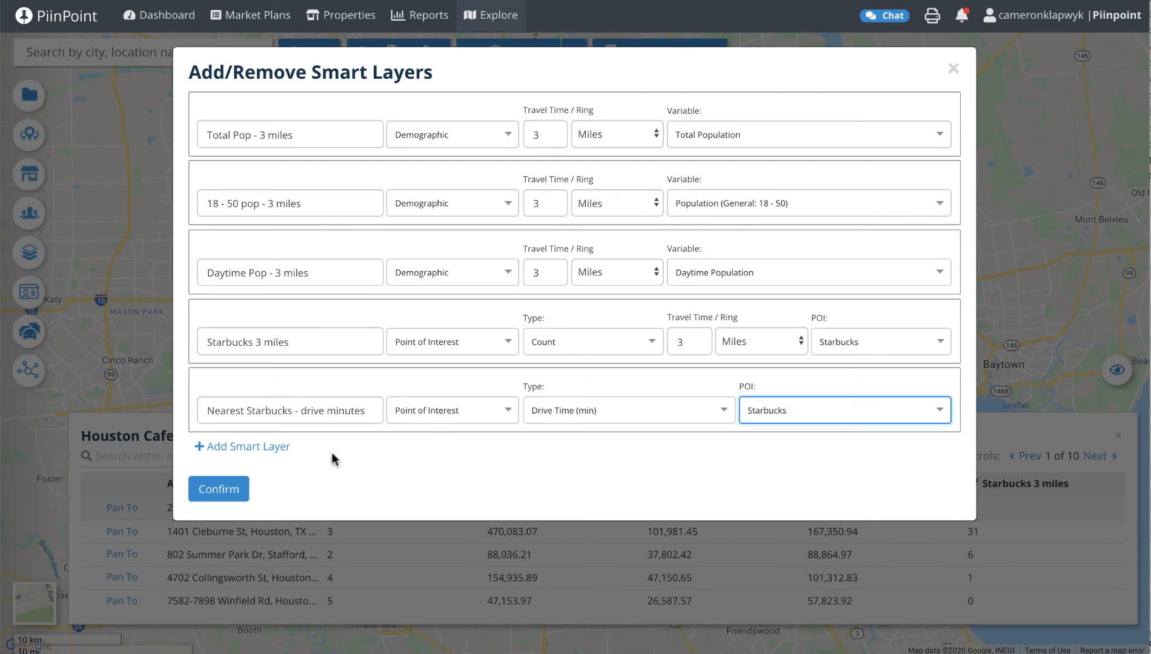
{"action": "left_click", "coordinate": [220, 492]}
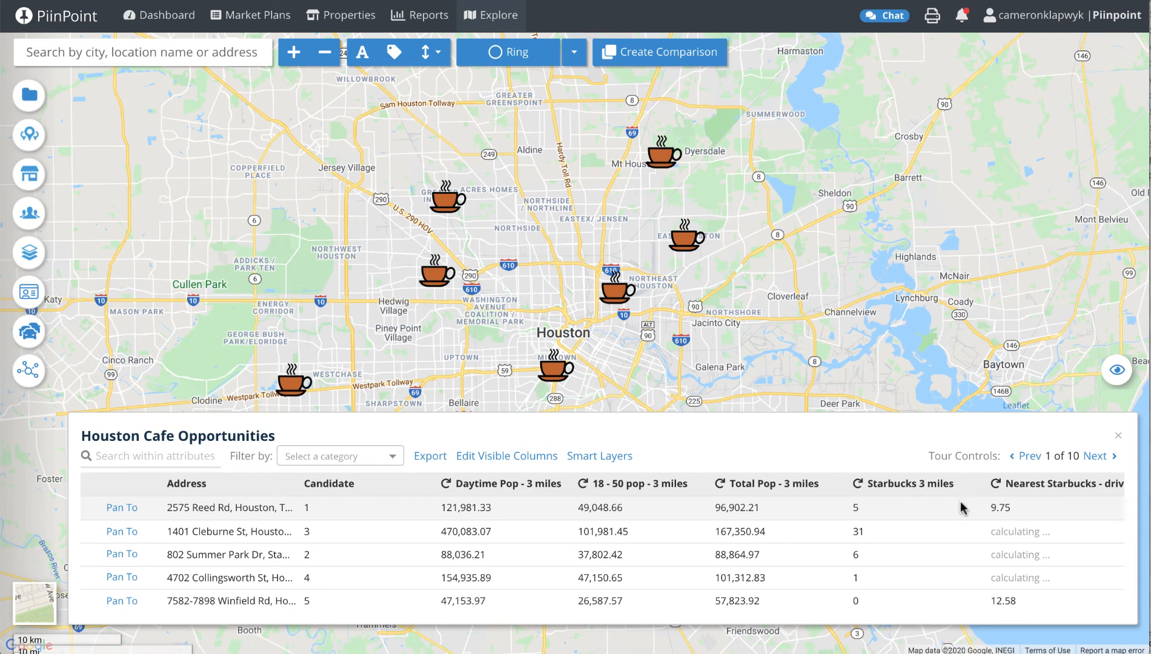
Sort the candidate sites by "18 - 50 pop - 3 miles" from highest to lowest.
{"action": "scroll", "coordinate": [963, 508], "scroll_direction": "down", "scroll_amount": 5}
{"action": "scroll", "coordinate": [963, 508], "scroll_direction": "up", "scroll_amount": 5}
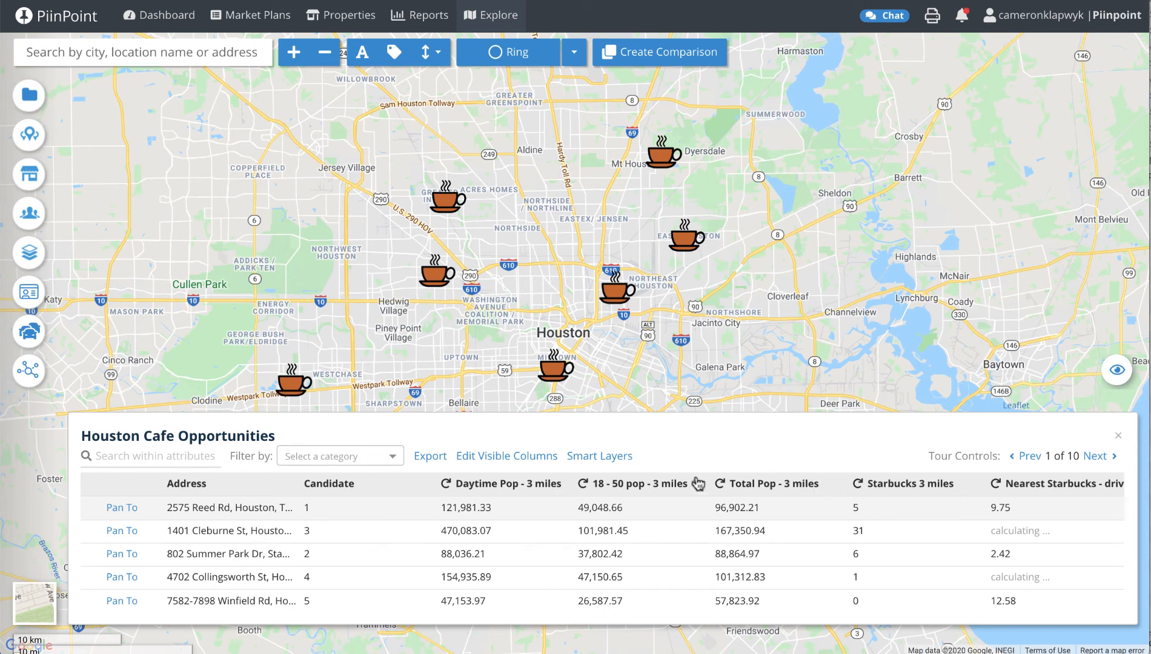
{"action": "left_click", "coordinate": [634, 488]}
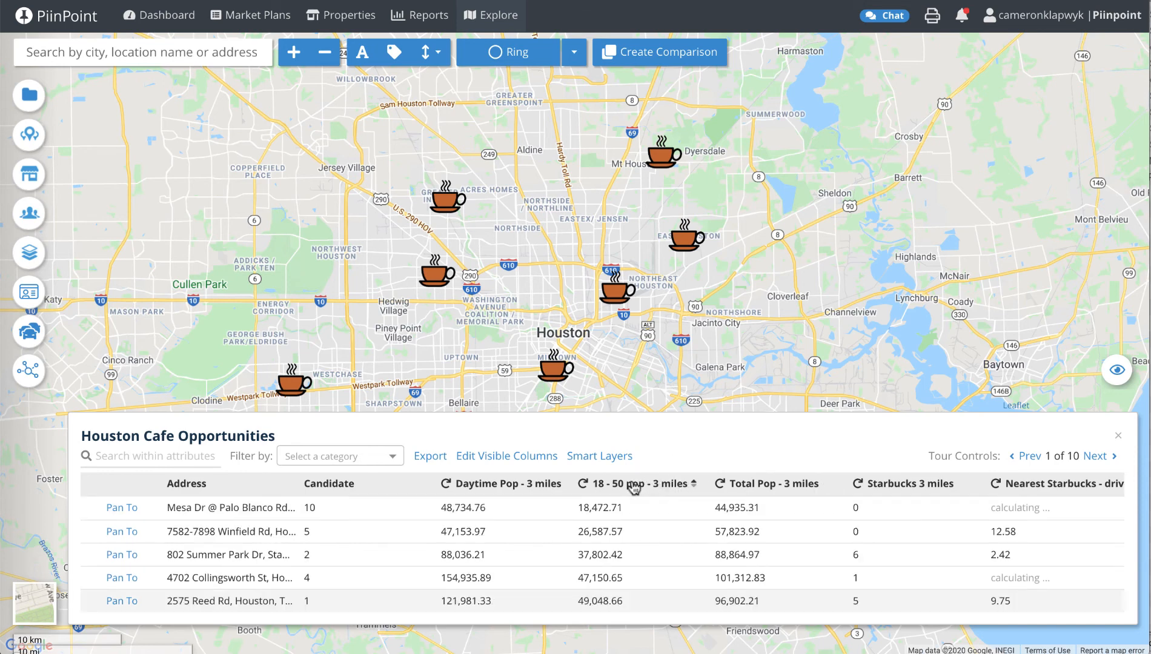
{"action": "left_click", "coordinate": [634, 488]}
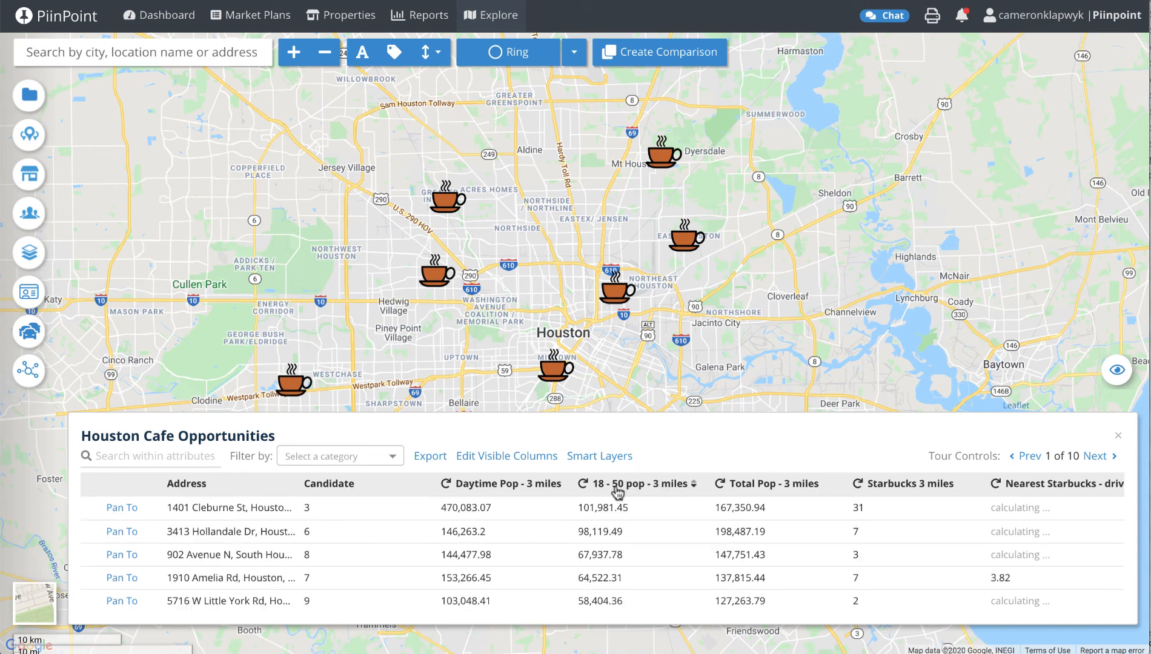
Sort the candidate sites by "Daytime Pop - 3 miles" from highest to lowest and review the rows.
{"action": "left_click", "coordinate": [507, 486]}
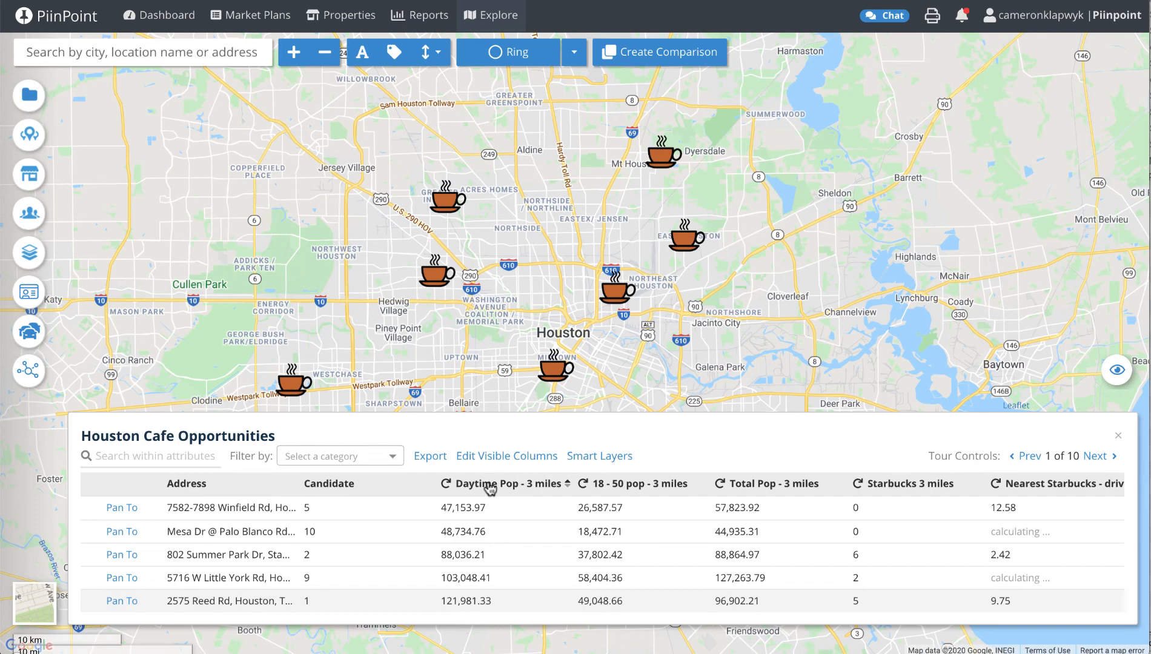
{"action": "left_click", "coordinate": [490, 487]}
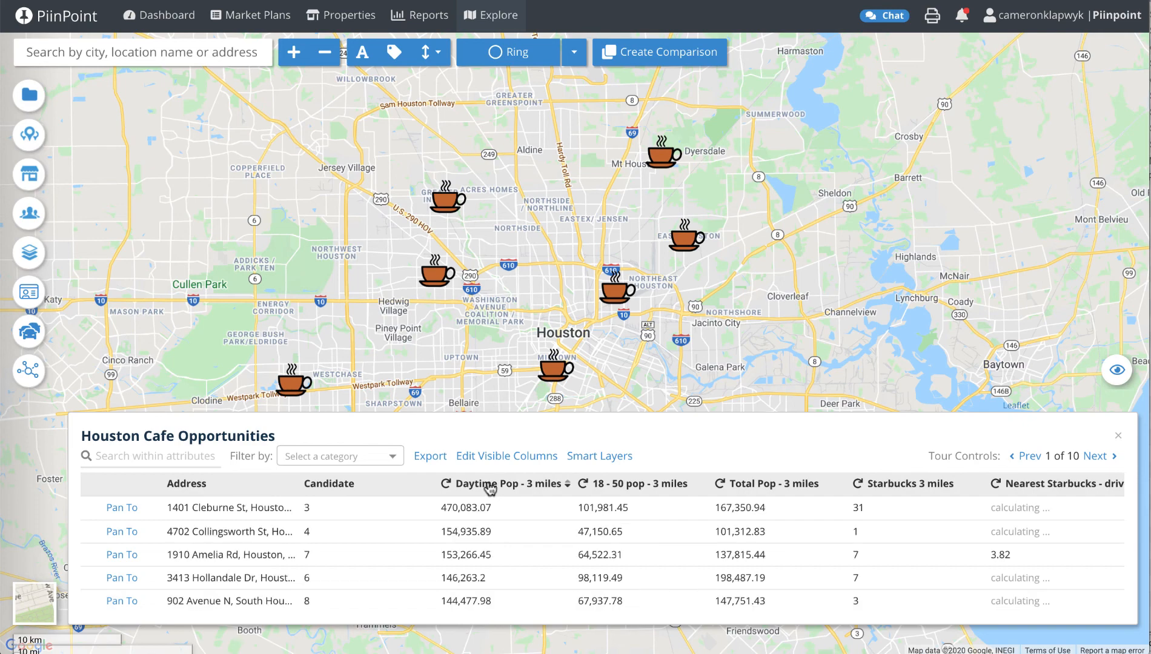
{"action": "scroll", "coordinate": [985, 533], "scroll_direction": "down", "scroll_amount": 3}
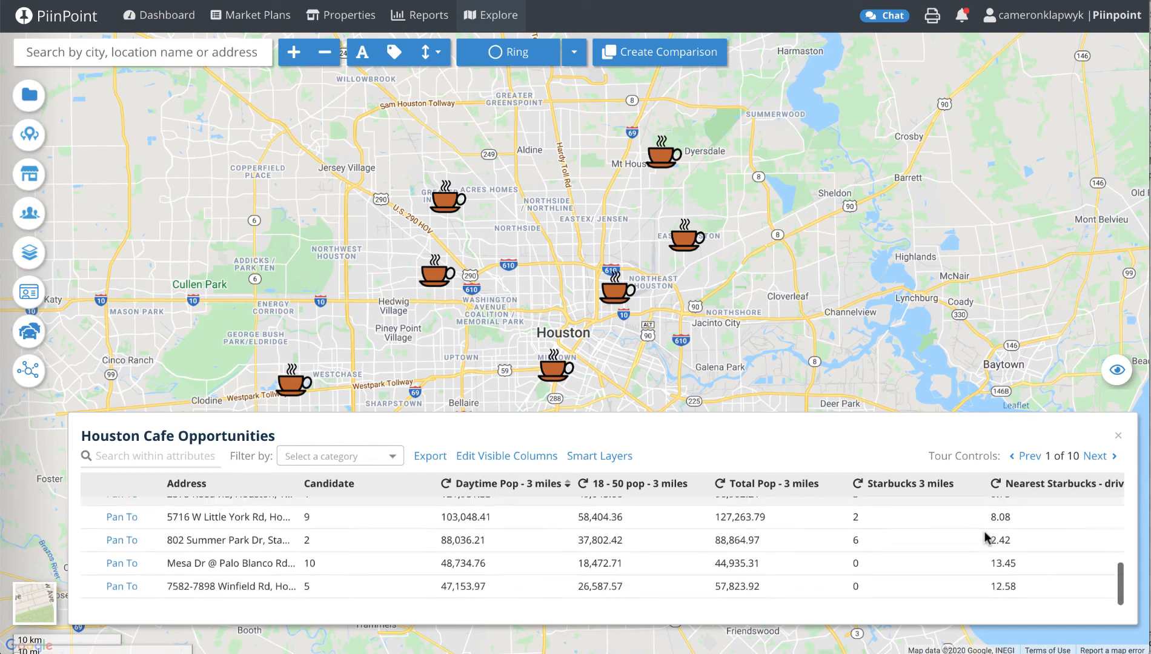
{"action": "scroll", "coordinate": [984, 531], "scroll_direction": "up", "scroll_amount": 5}
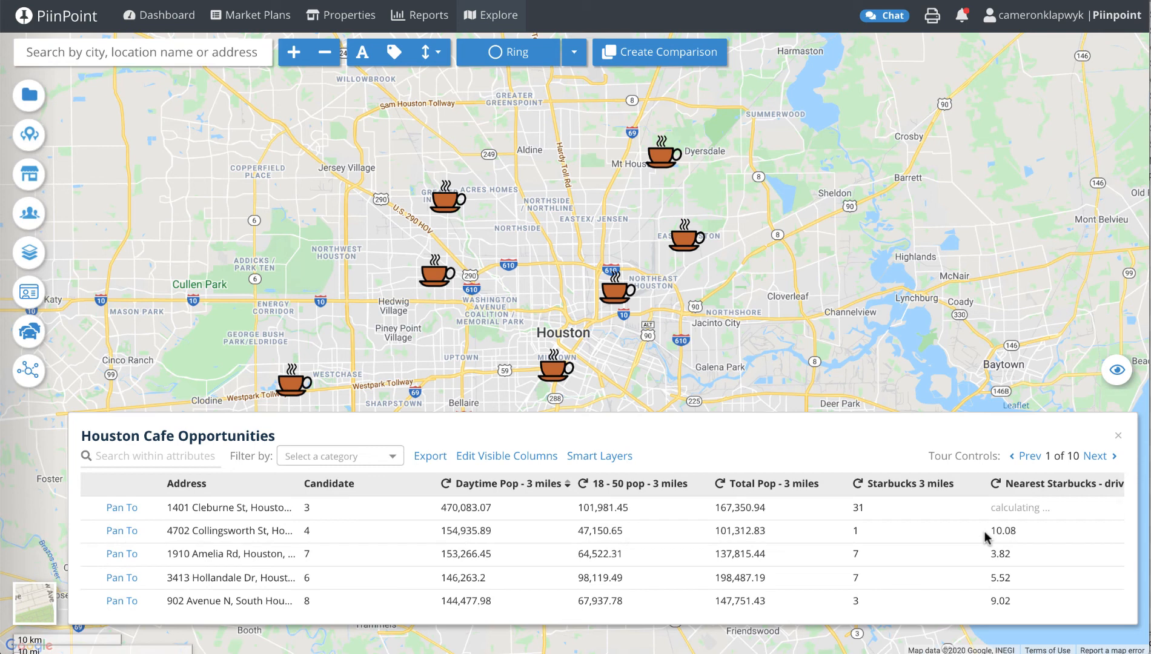
{"action": "scroll", "coordinate": [984, 531], "scroll_direction": "down", "scroll_amount": 3}
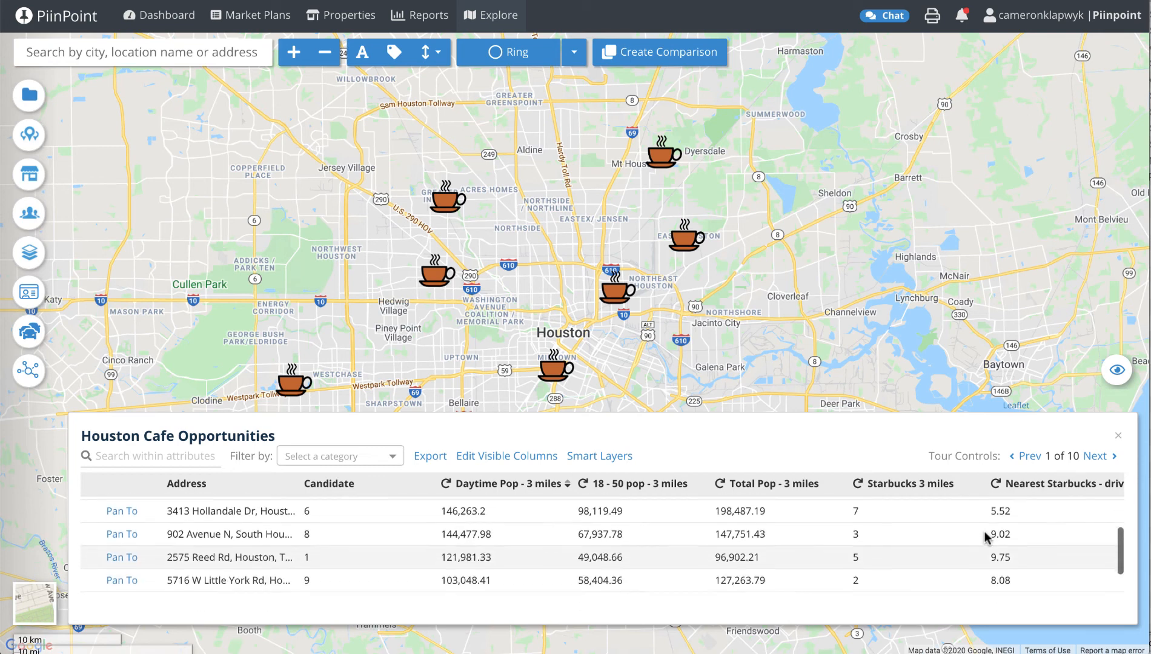
Sort the candidate sites by nearest Starbucks drive time from shortest to longest, review the rows and close the attribute table.
{"action": "left_click", "coordinate": [1022, 485]}
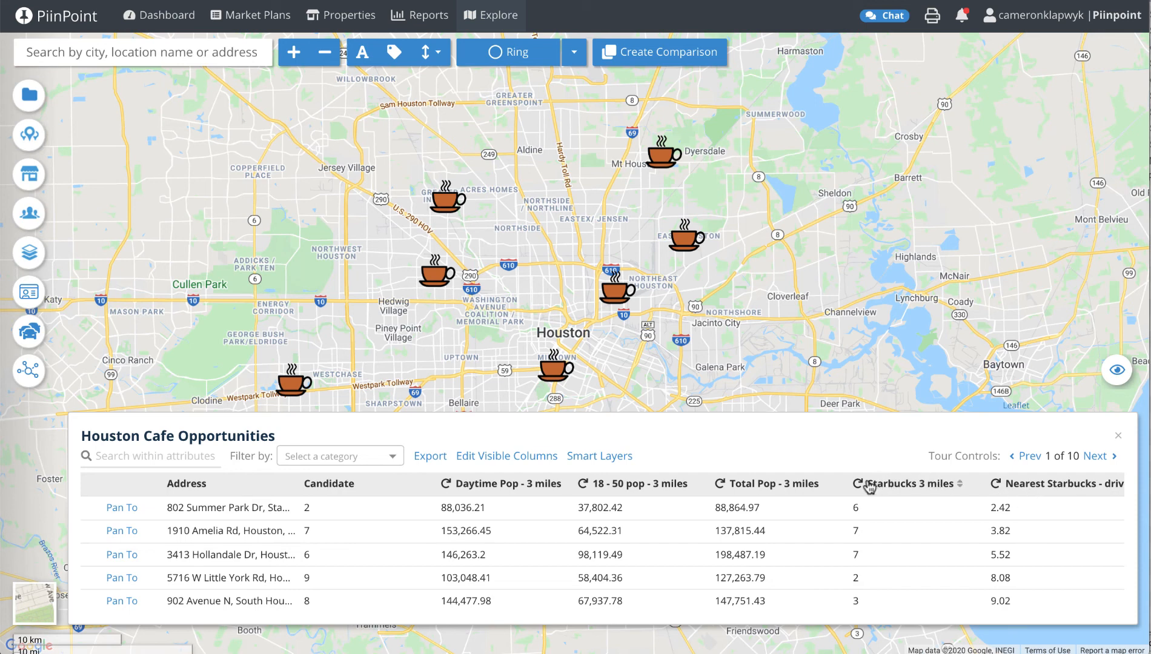
{"action": "scroll", "coordinate": [704, 532], "scroll_direction": "down", "scroll_amount": 2}
{"action": "scroll", "coordinate": [704, 532], "scroll_direction": "down", "scroll_amount": 3}
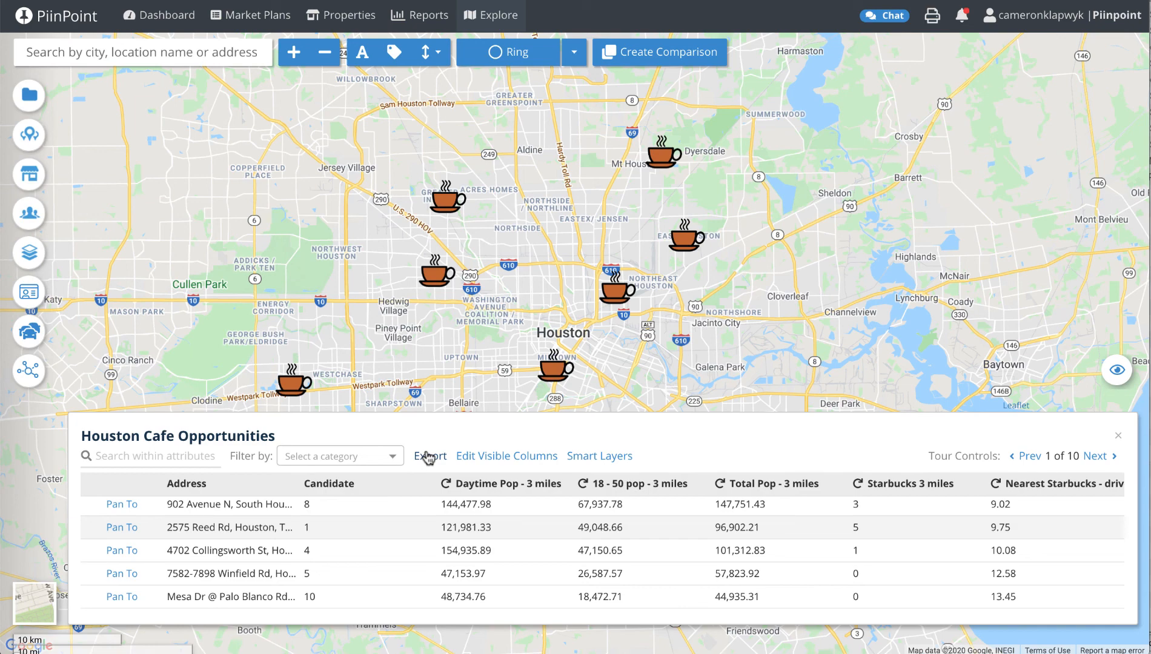
{"action": "left_click", "coordinate": [1118, 438]}
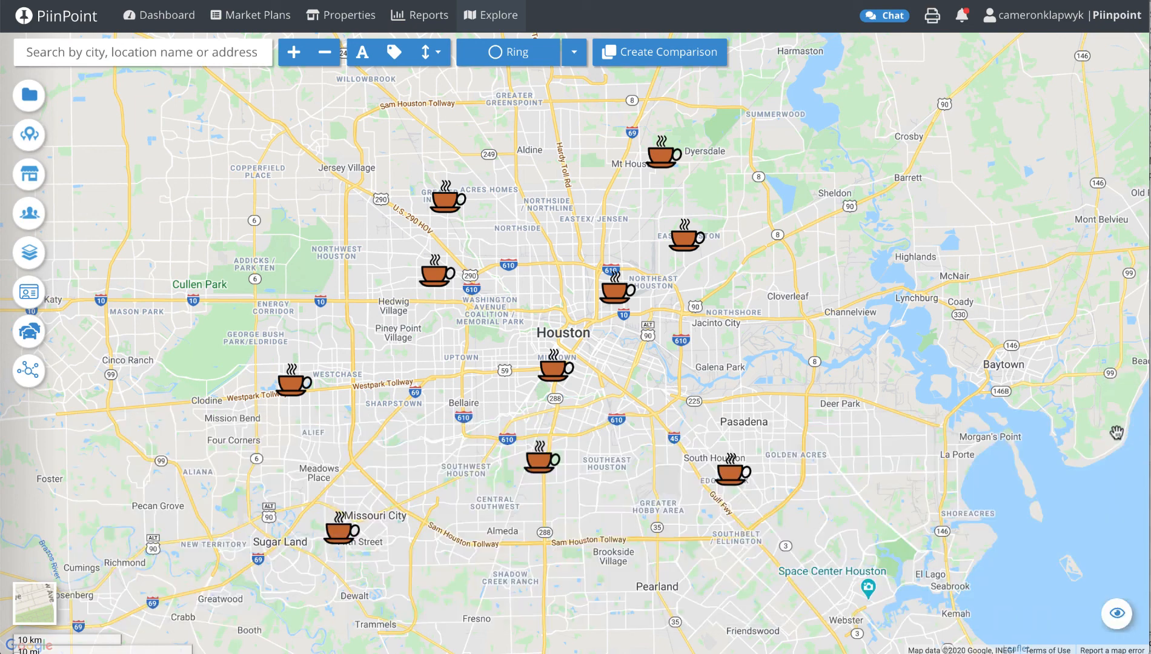
Examine the population and Starbucks smart layer values of the candidate cafe point in Midtown Houston, and close its details.
{"action": "left_click", "coordinate": [555, 372]}
{"action": "scroll", "coordinate": [556, 290], "scroll_direction": "down", "scroll_amount": 5}
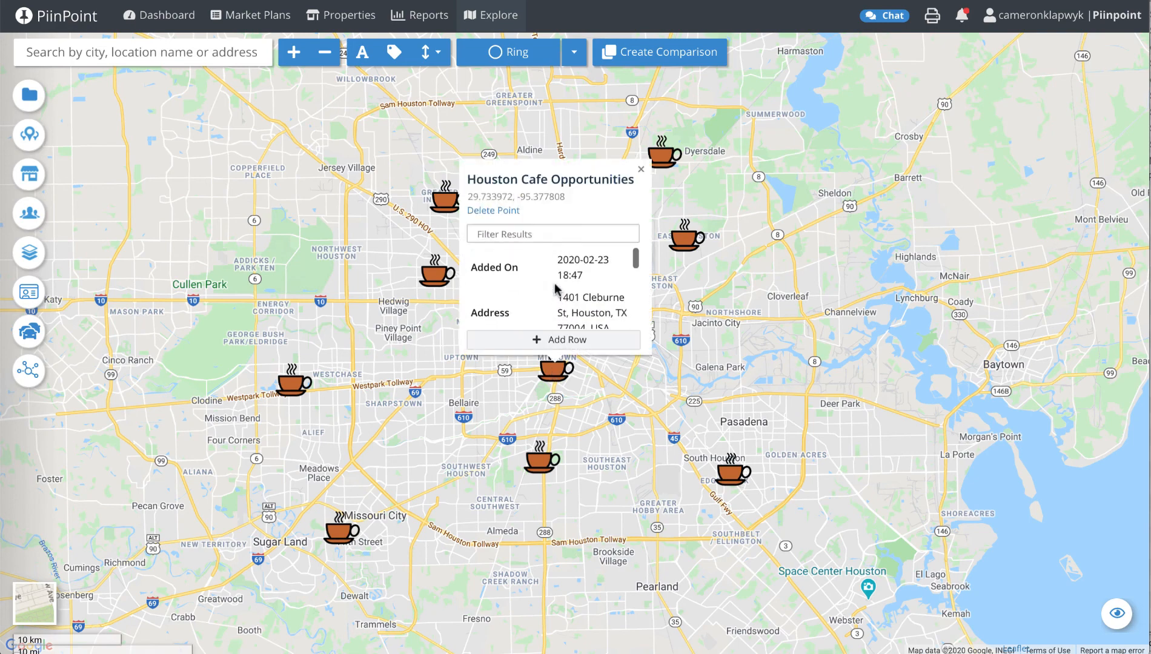
{"action": "scroll", "coordinate": [555, 289], "scroll_direction": "down", "scroll_amount": 4}
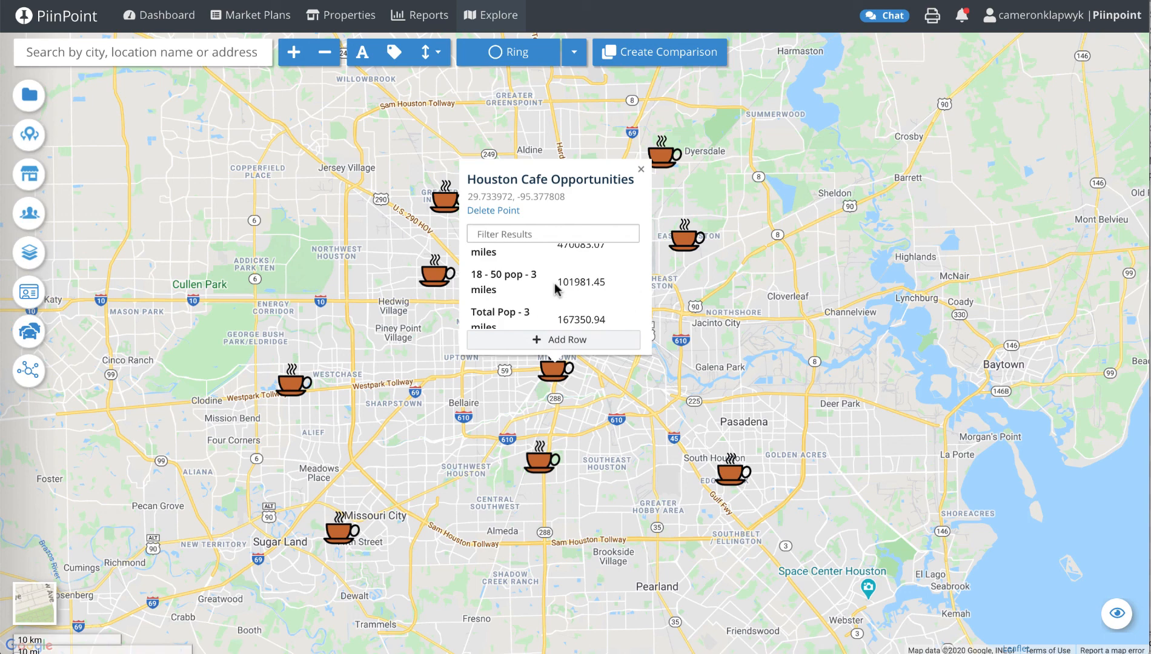
{"action": "scroll", "coordinate": [556, 290], "scroll_direction": "down", "scroll_amount": 5}
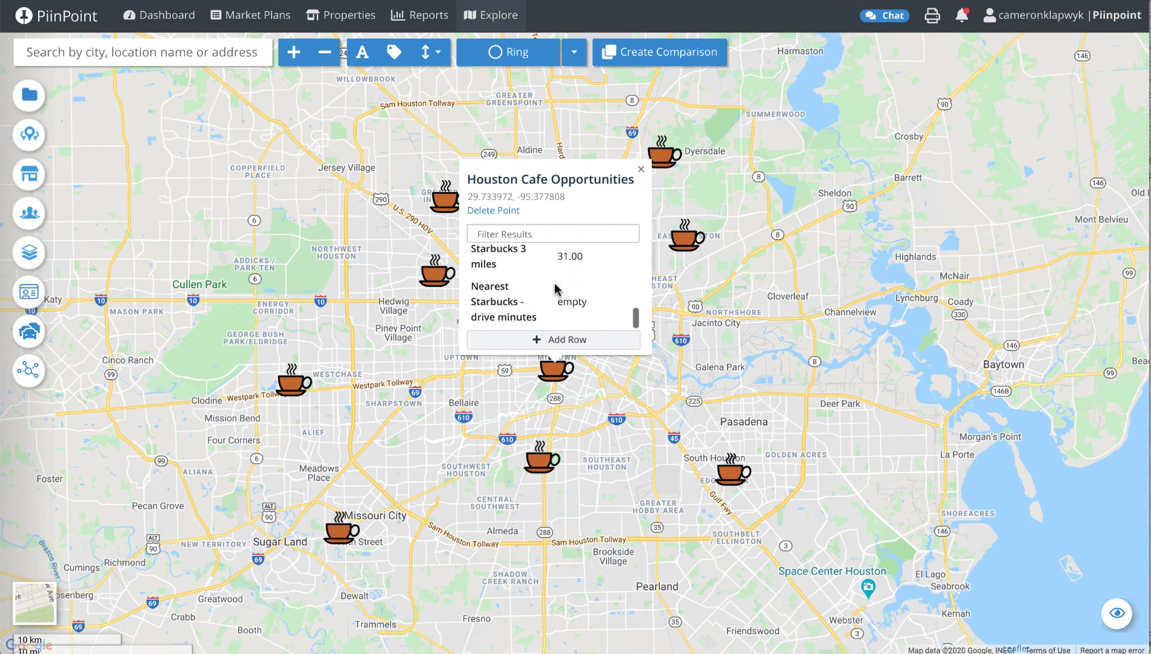
{"action": "scroll", "coordinate": [556, 290], "scroll_direction": "up", "scroll_amount": 1}
{"action": "scroll", "coordinate": [555, 289], "scroll_direction": "up", "scroll_amount": 1}
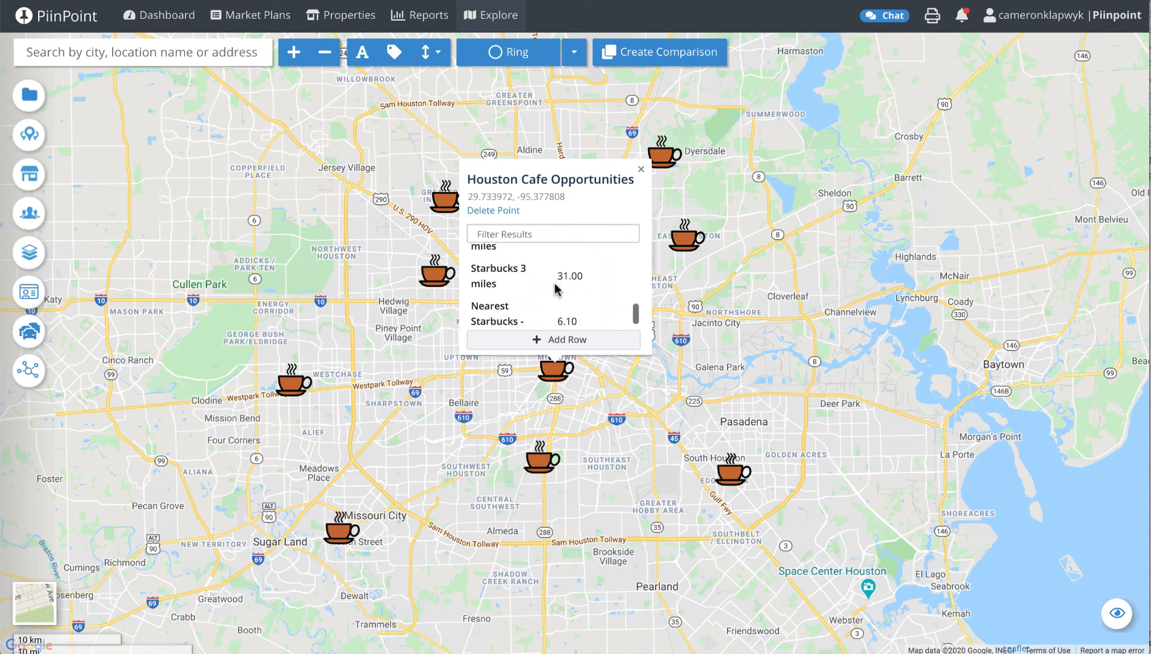
{"action": "scroll", "coordinate": [555, 289], "scroll_direction": "down", "scroll_amount": 1}
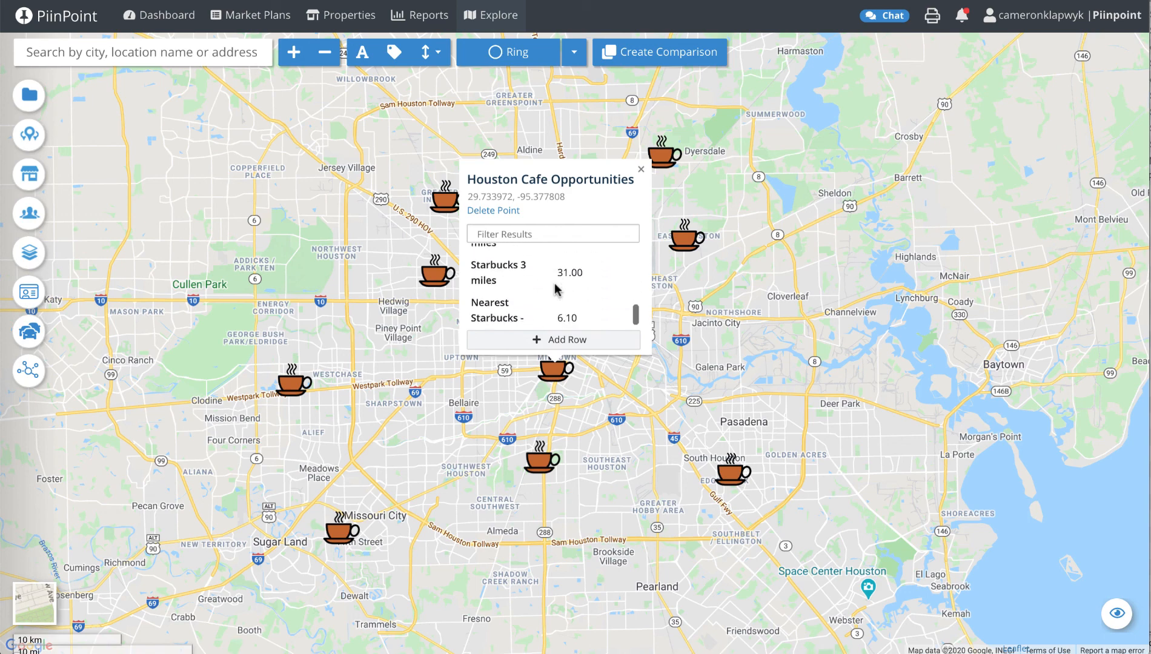
{"action": "left_click", "coordinate": [642, 171]}
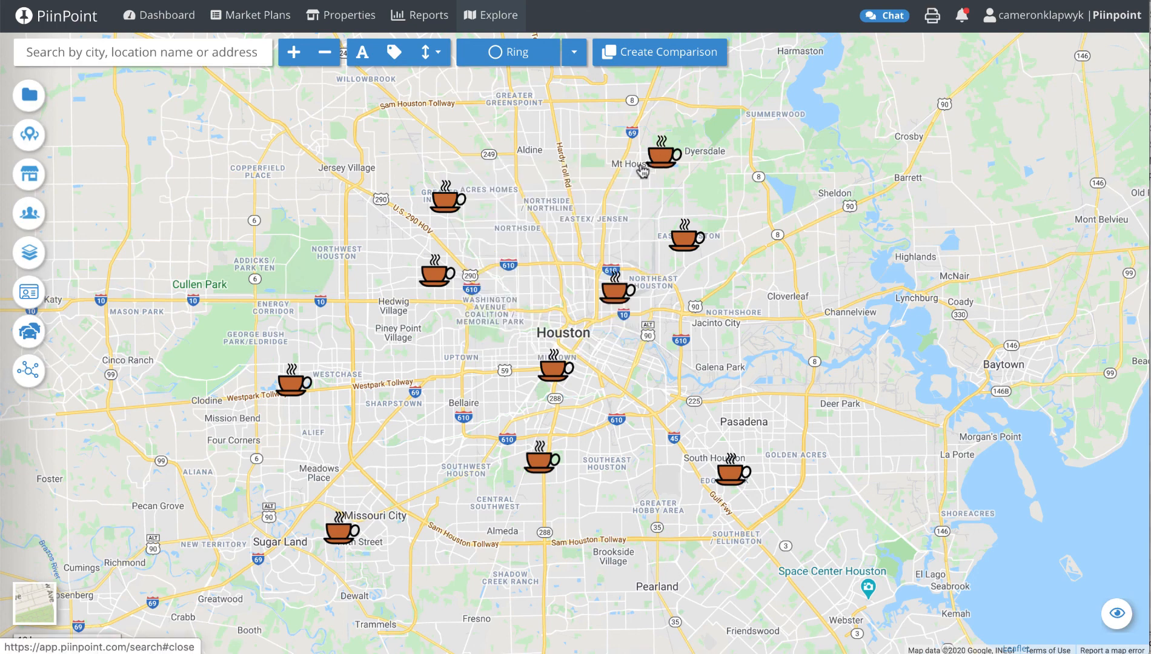